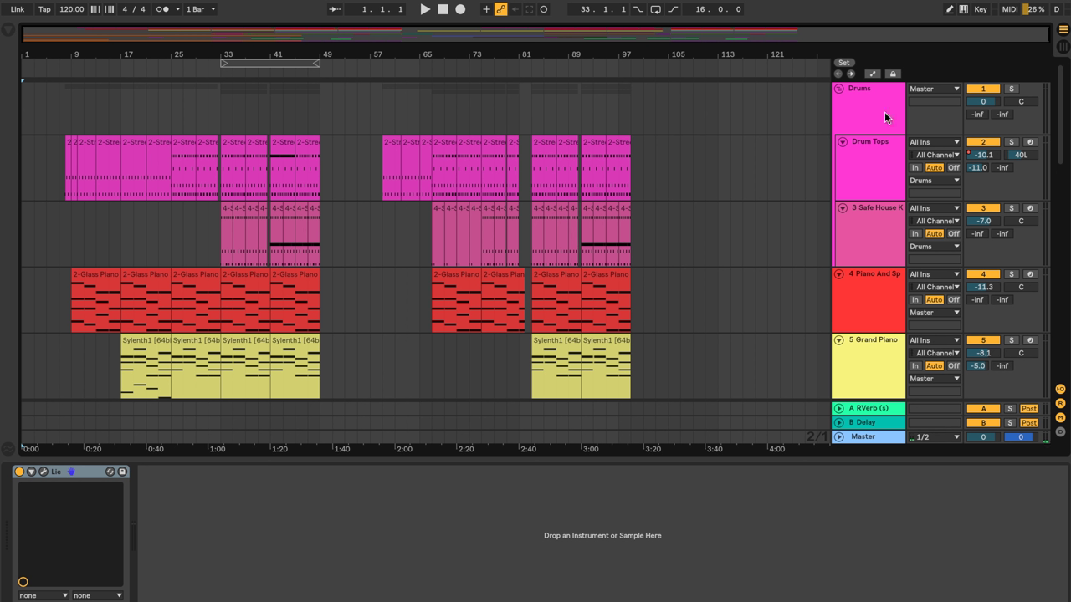
# - Scroll the arrangement down past Breakdown piano, Chorus Strings and Bass to the Lie Ethereal track
pyautogui.scroll(-3, 870, 313)
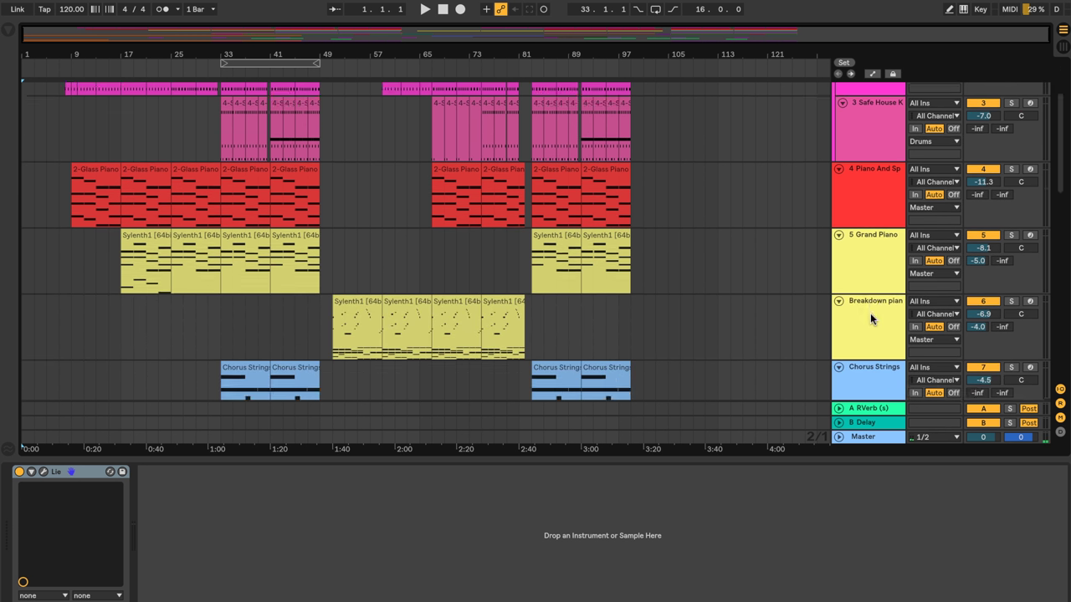
pyautogui.scroll(-3, 870, 312)
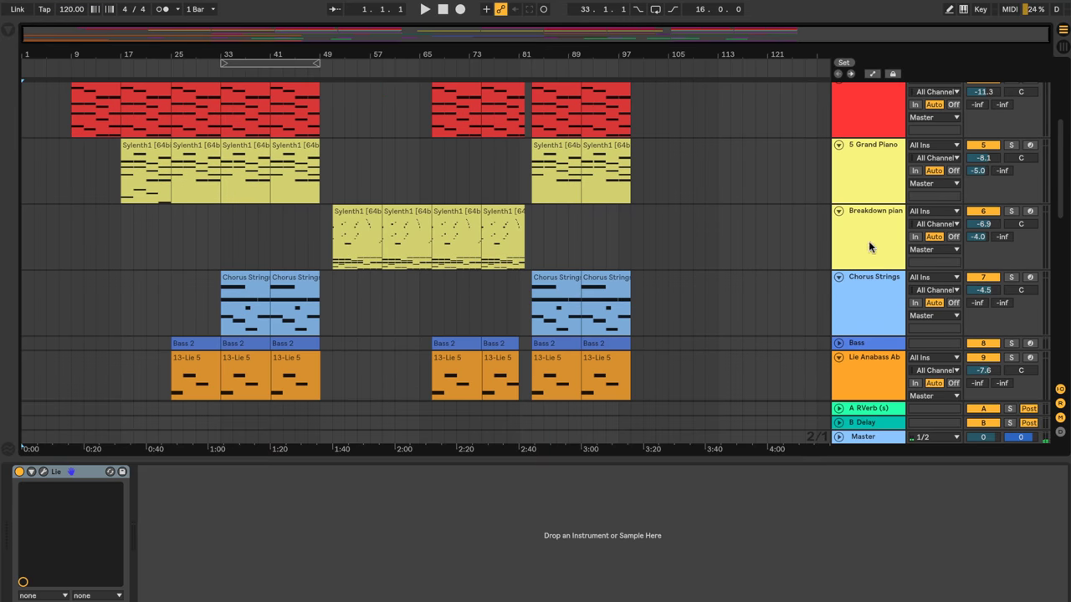
pyautogui.scroll(-1, 869, 244)
pyautogui.scroll(-3, 868, 241)
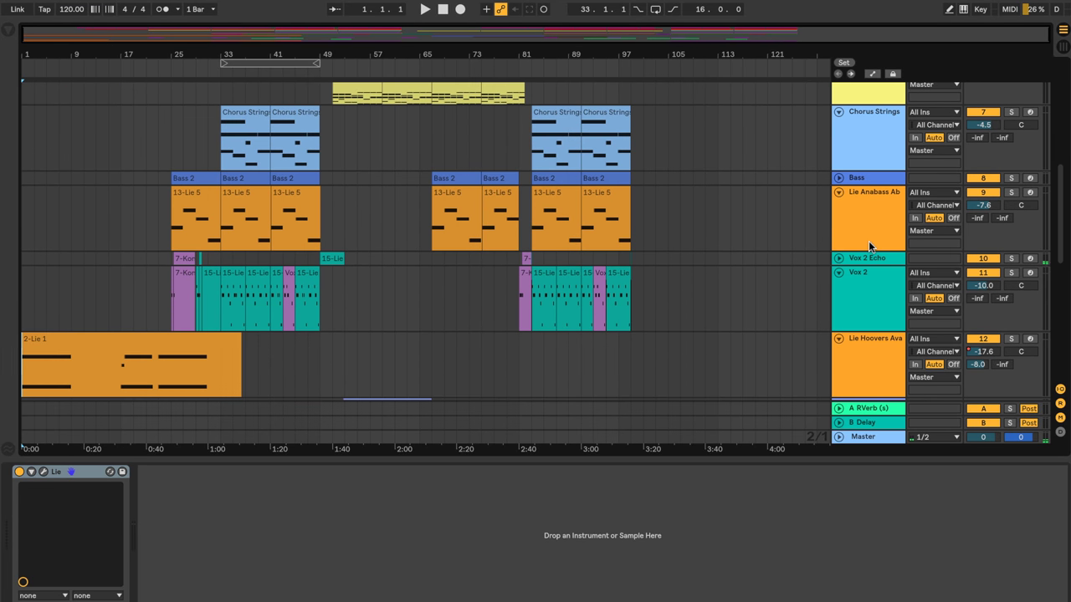
pyautogui.scroll(-1, 870, 235)
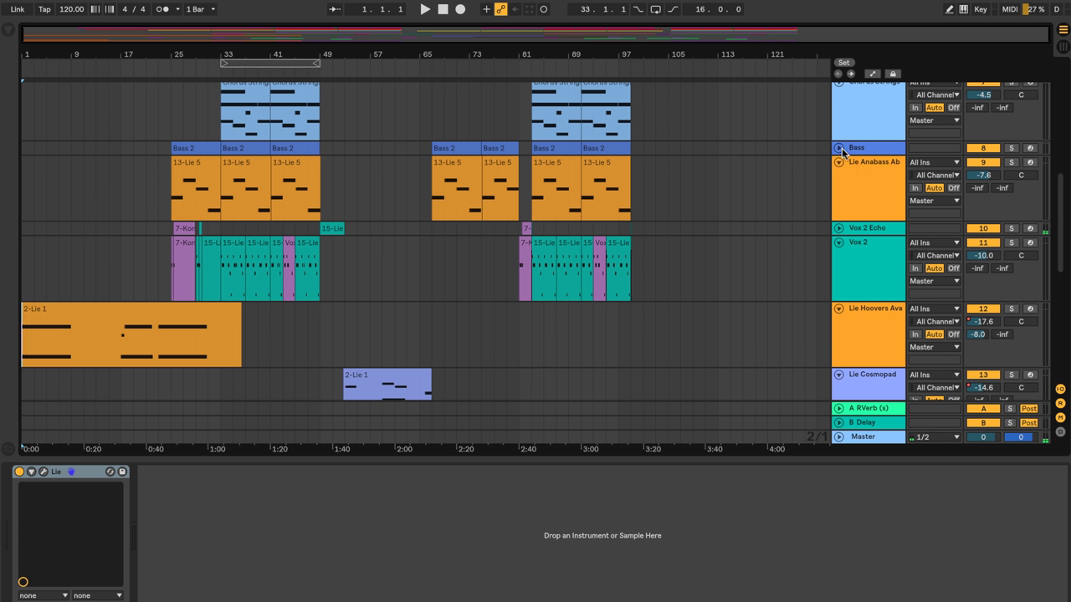
pyautogui.scroll(-2, 869, 173)
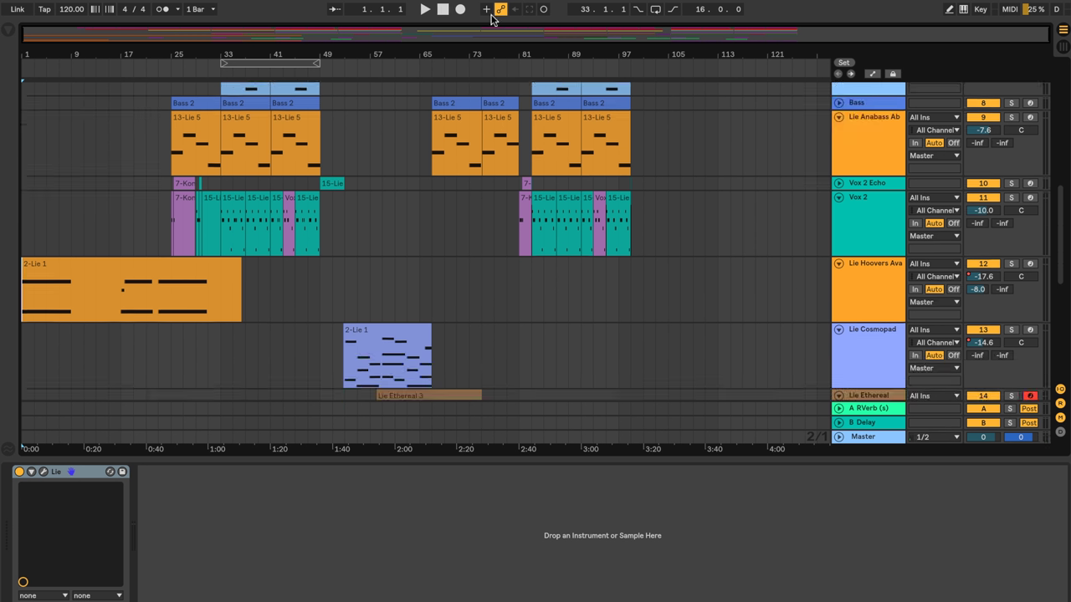
# - Open the Lié window, load the Hoovers - Avalon preset, and start the song playing
pyautogui.click(44, 472)
pyautogui.moveTo(252, 9); pyautogui.dragTo(372, 52)
pyautogui.scroll(-15, 347, 306)
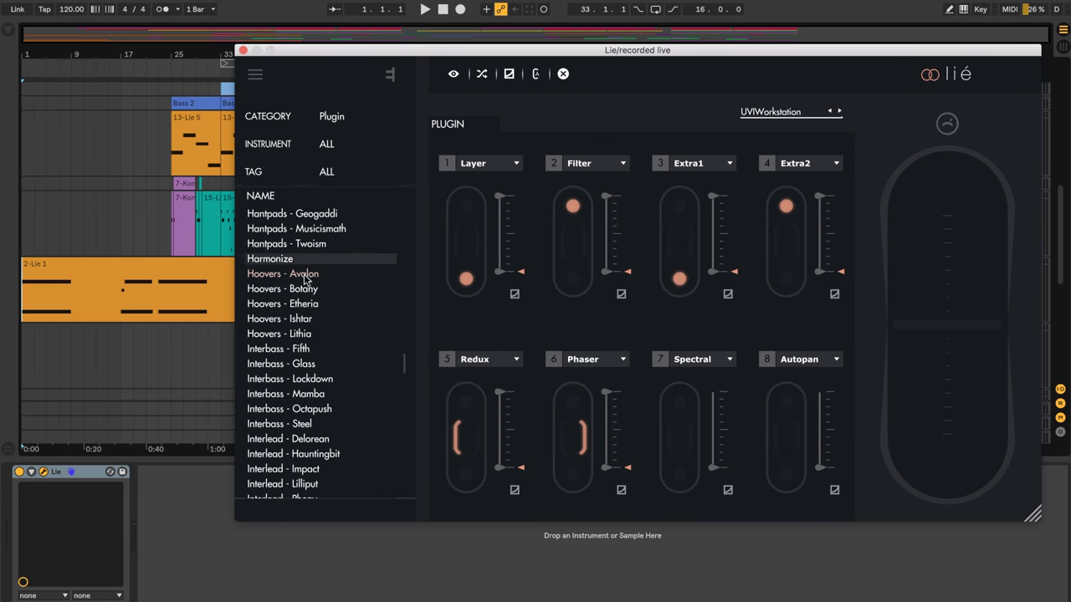
pyautogui.click(322, 283)
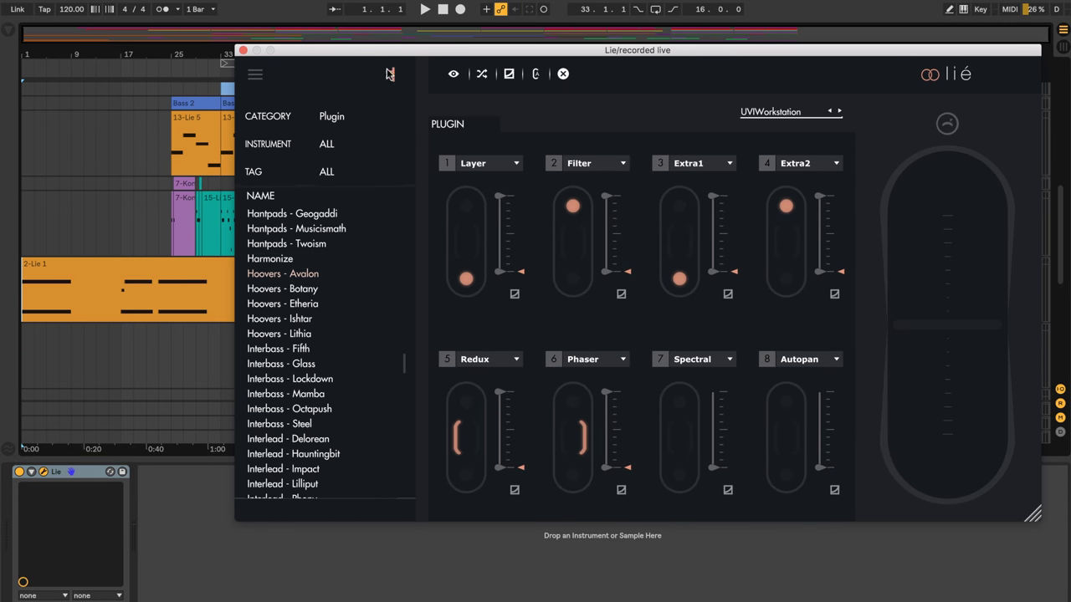
pyautogui.click(444, 12)
pyautogui.click(424, 10)
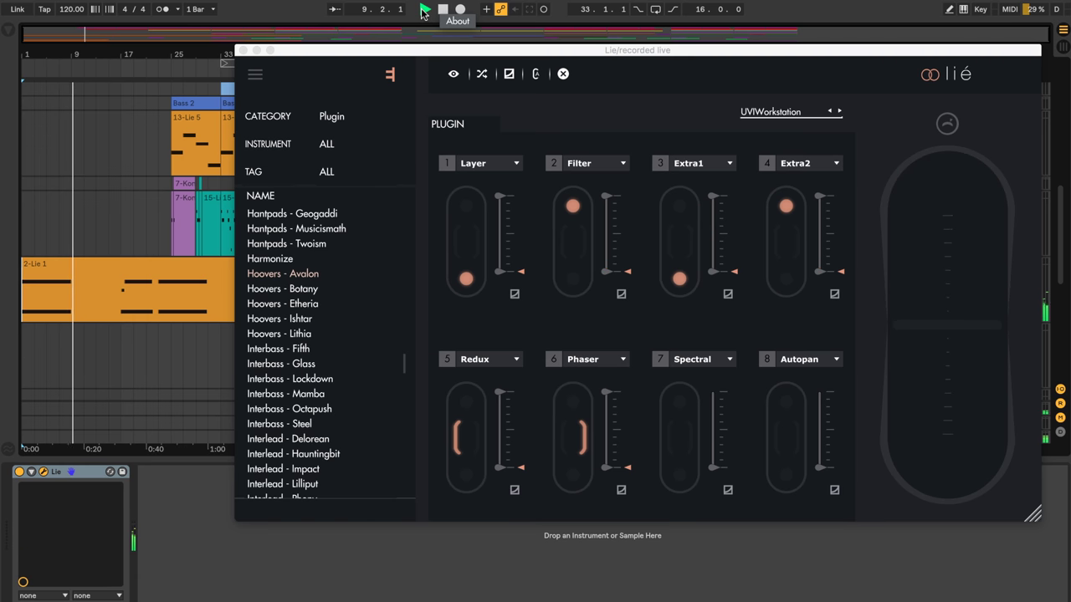
# - Close the Lié window and show the Drum Tops track's StreetKit drum rack
pyautogui.click(243, 51)
pyautogui.scroll(10, 193, 276)
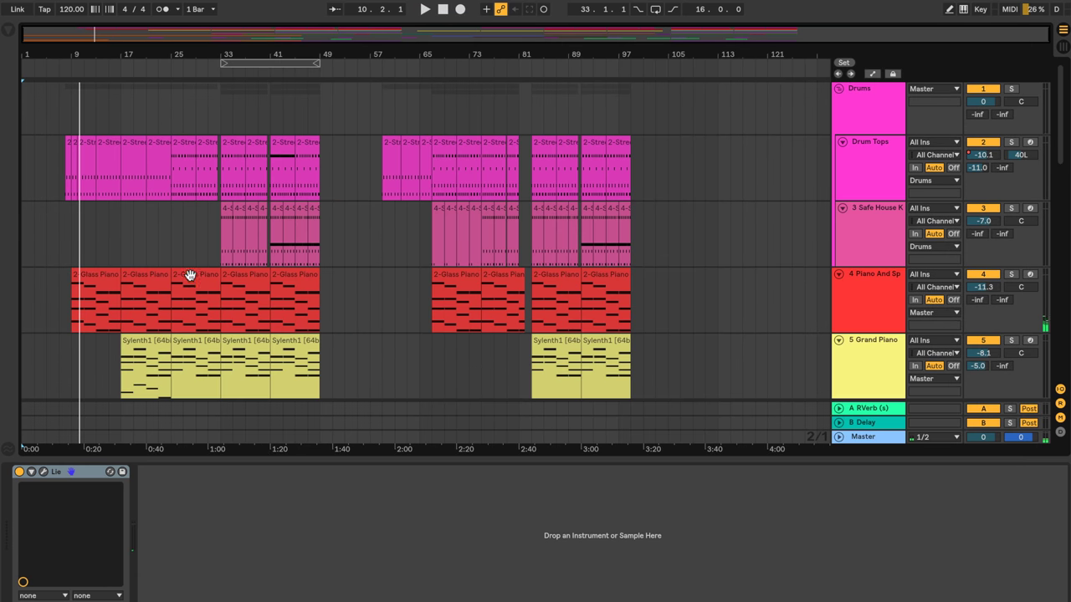
pyautogui.click(861, 164)
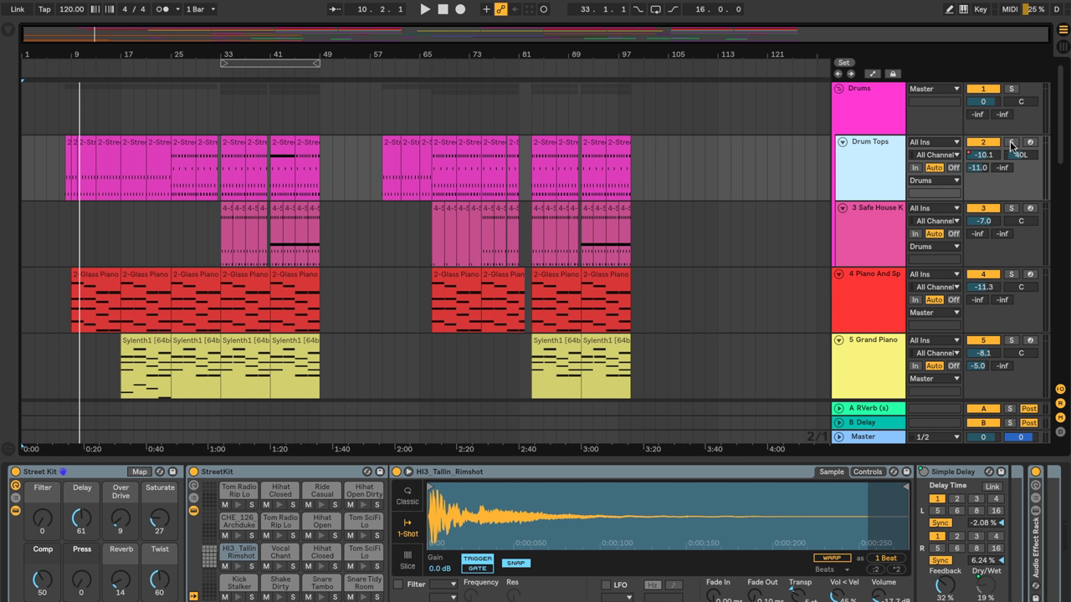
# - Play Drum Tops soloed from bar 9, then unsolo it
pyautogui.click(1010, 143)
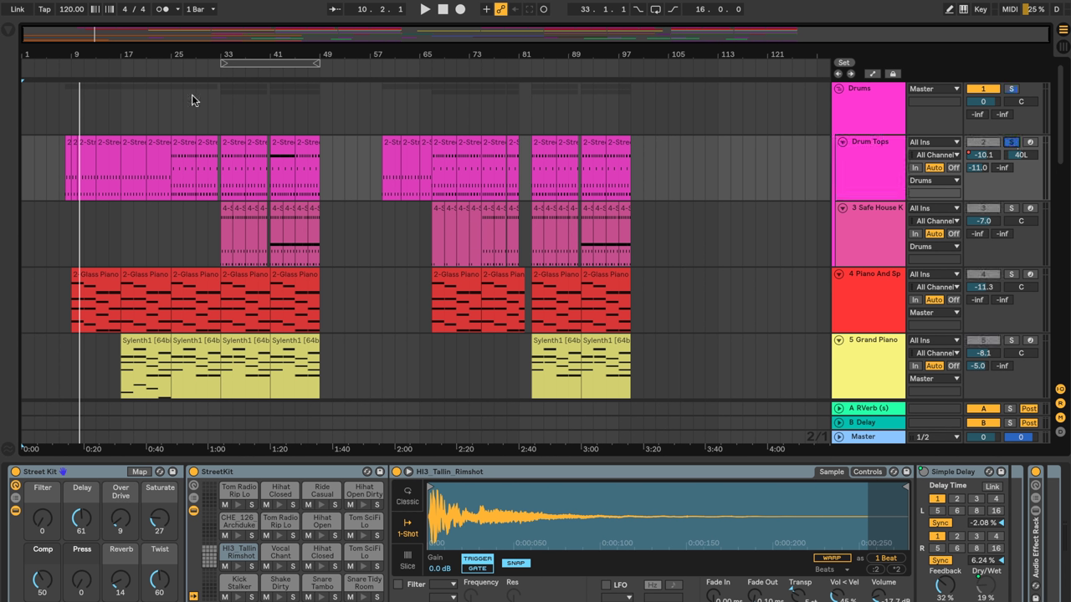
pyautogui.click(71, 74)
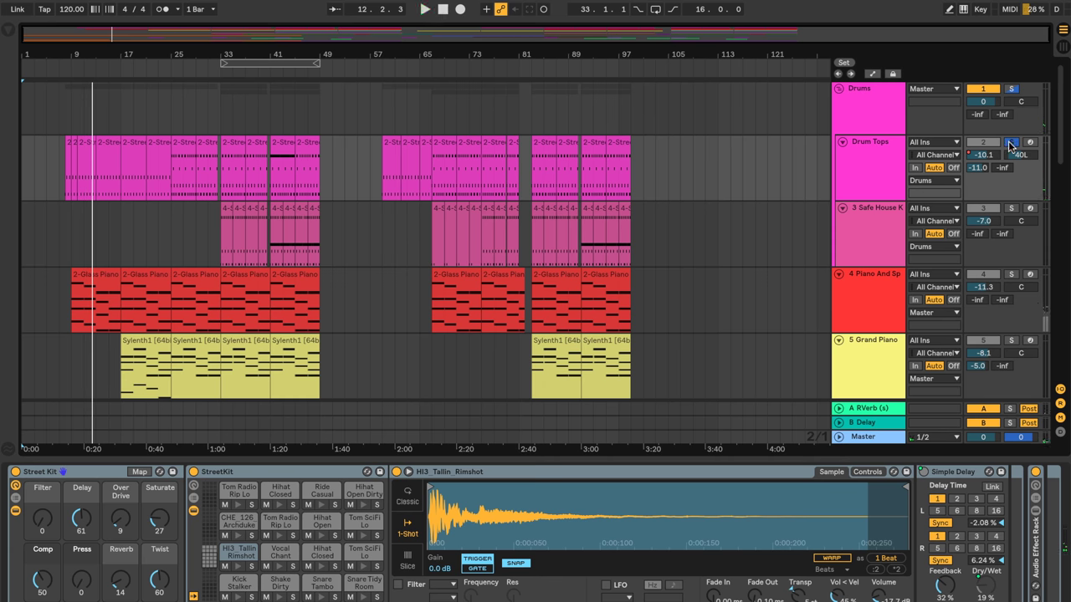
pyautogui.click(1010, 143)
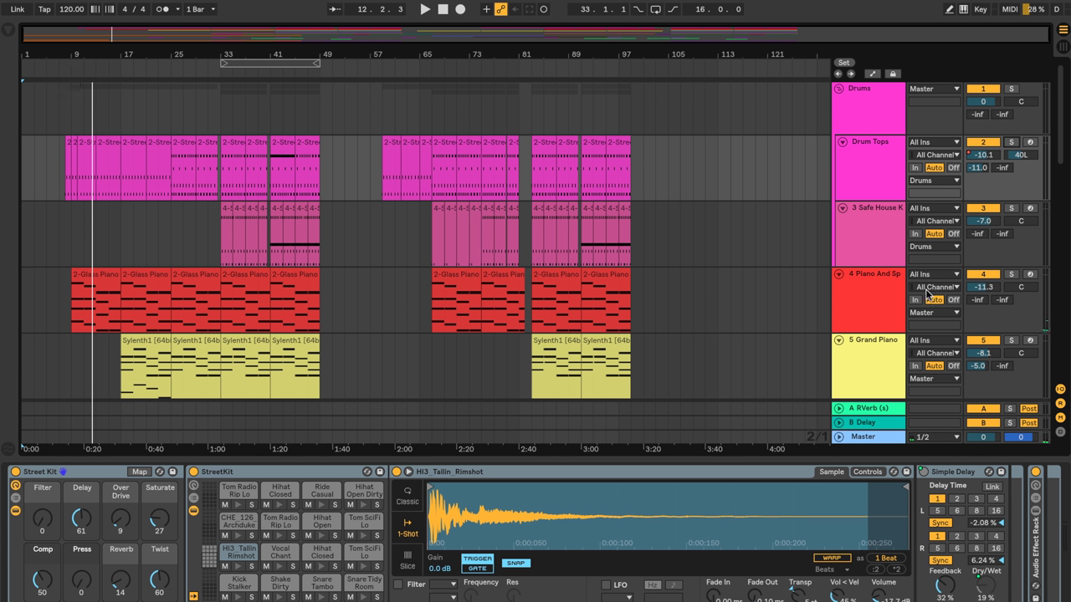
# - Show Piano And Space's Great Big-C3 sampler and Vinyl Distortion, then play from bar 9 with the track soloed
pyautogui.click(853, 289)
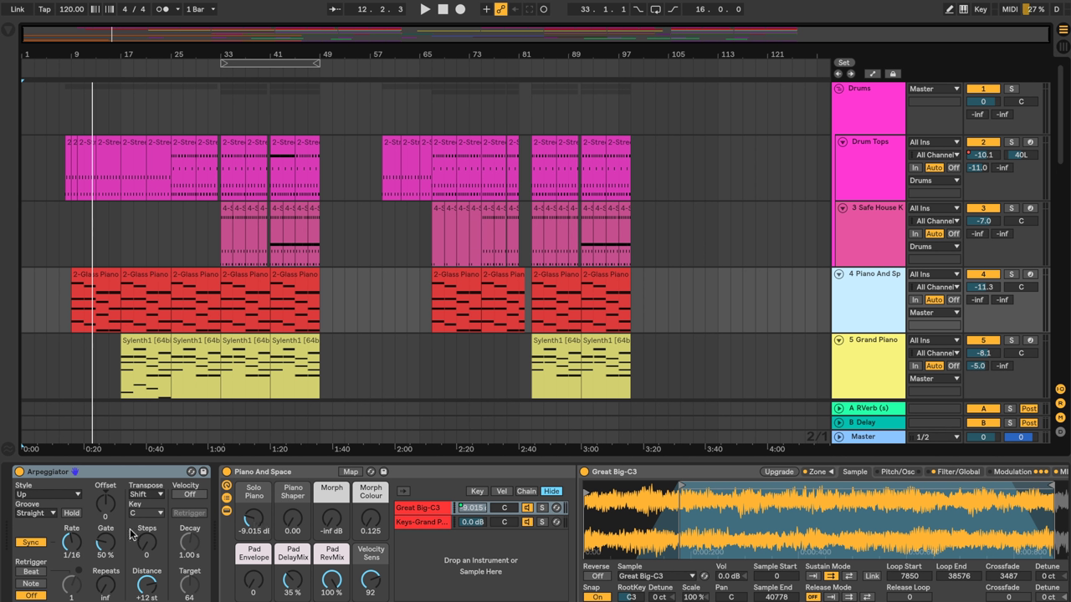
pyautogui.hscroll(6, 259, 513)
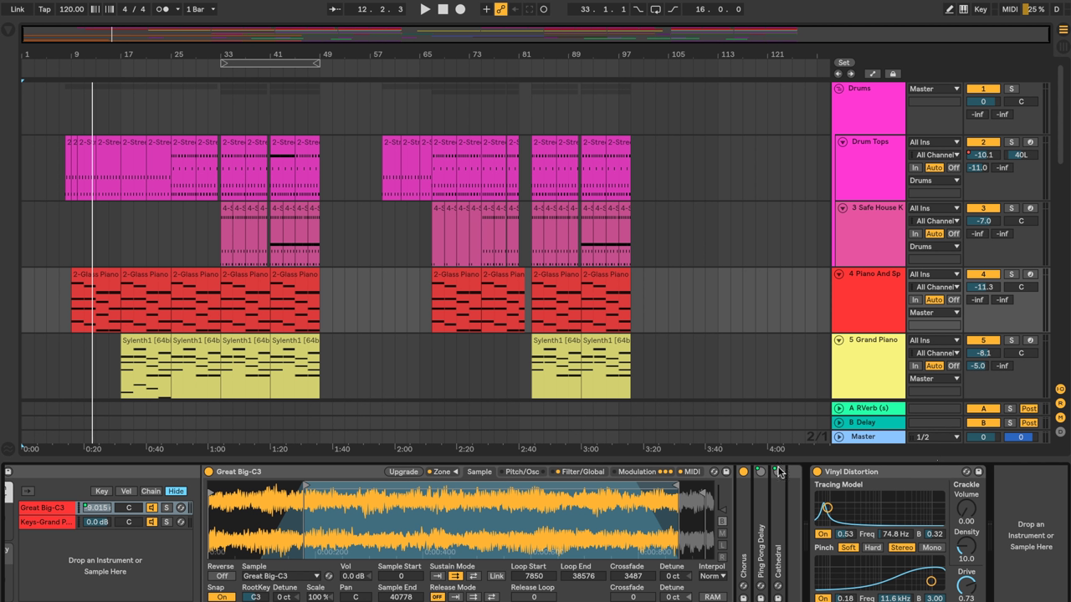
pyautogui.click(73, 80)
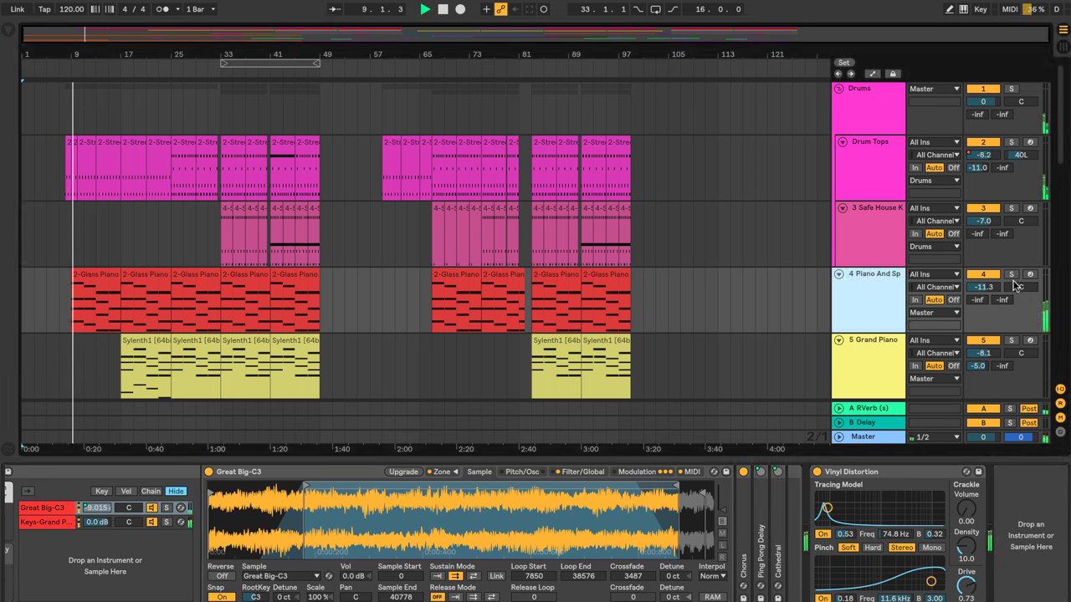
pyautogui.click(1011, 276)
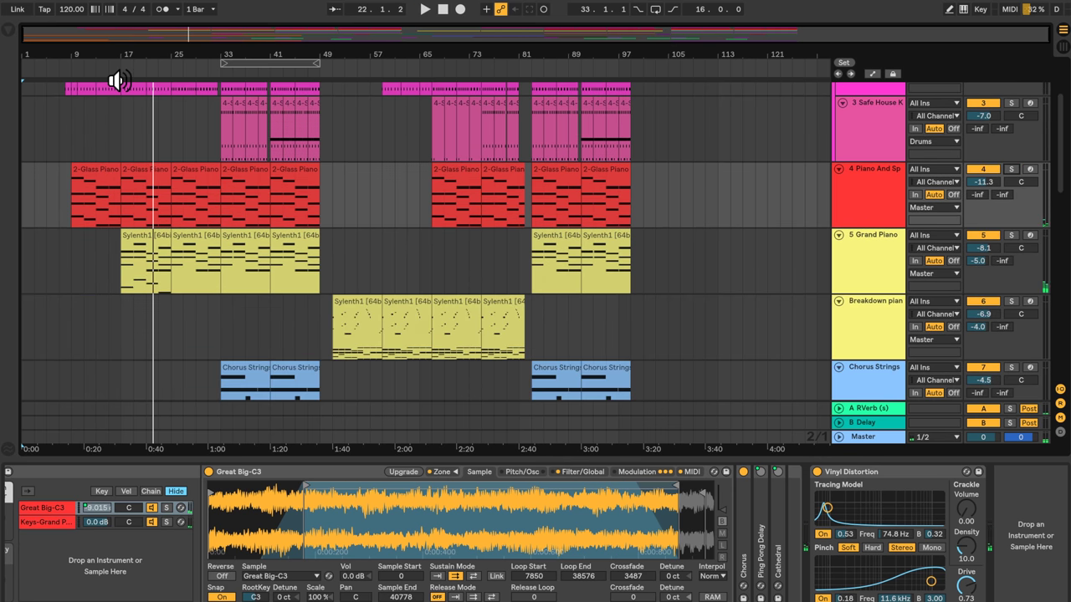
# - Play from bar 17, display the Impact track's Kontakt 5 instrument, then stop playback
pyautogui.scroll(-8, 106, 237)
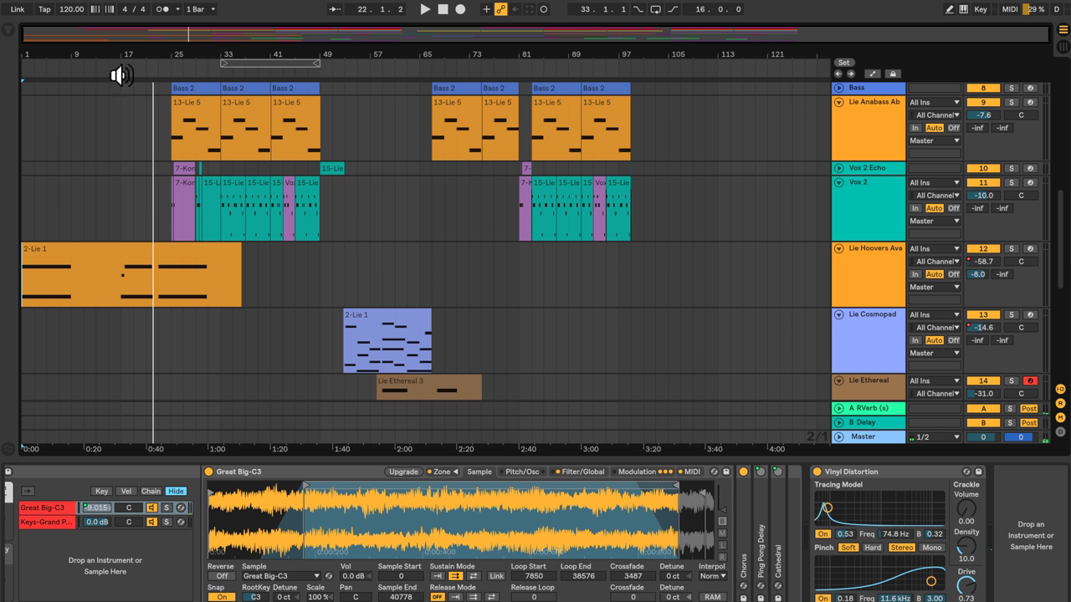
pyautogui.click(120, 74)
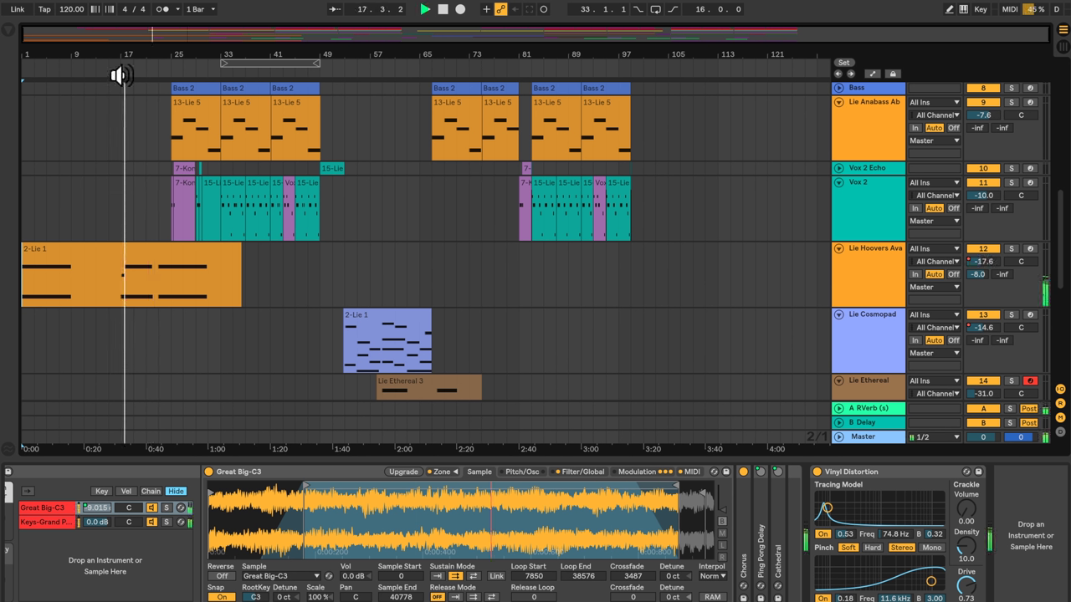
pyautogui.scroll(-5, 450, 261)
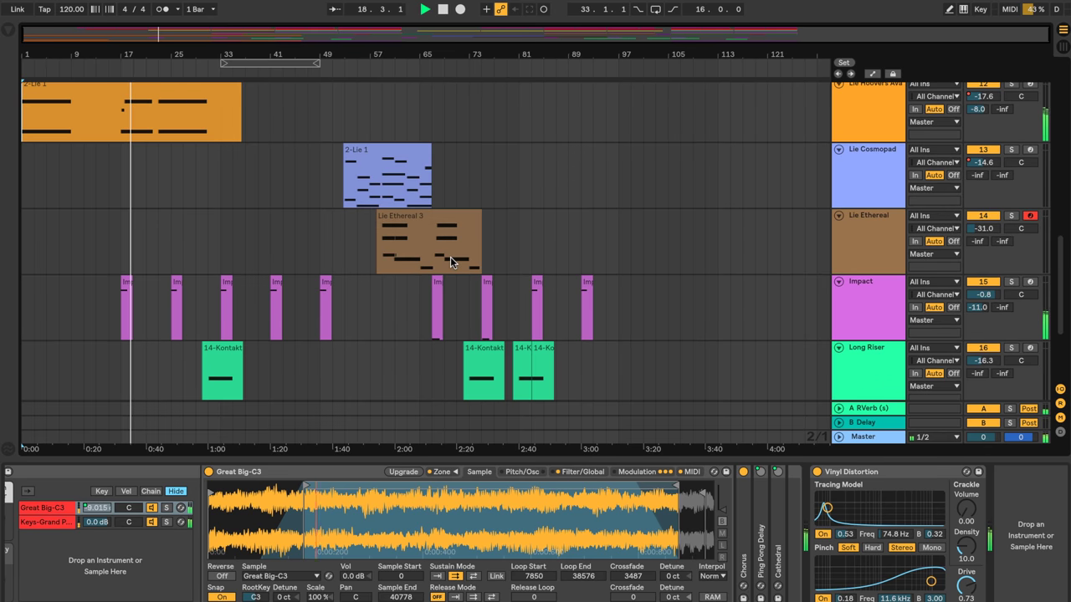
pyautogui.click(866, 303)
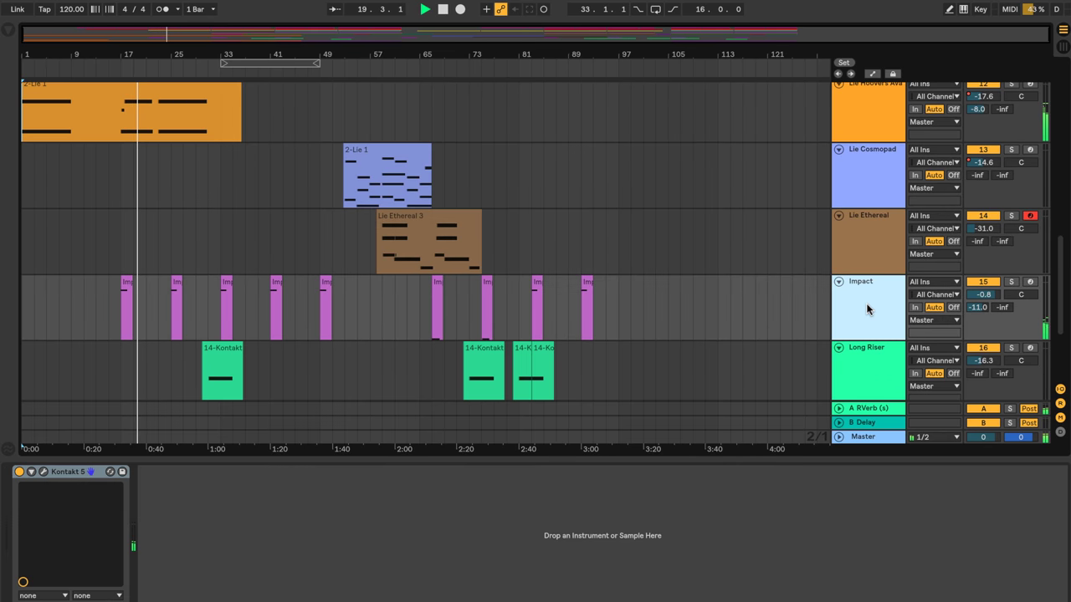
pyautogui.press('space')
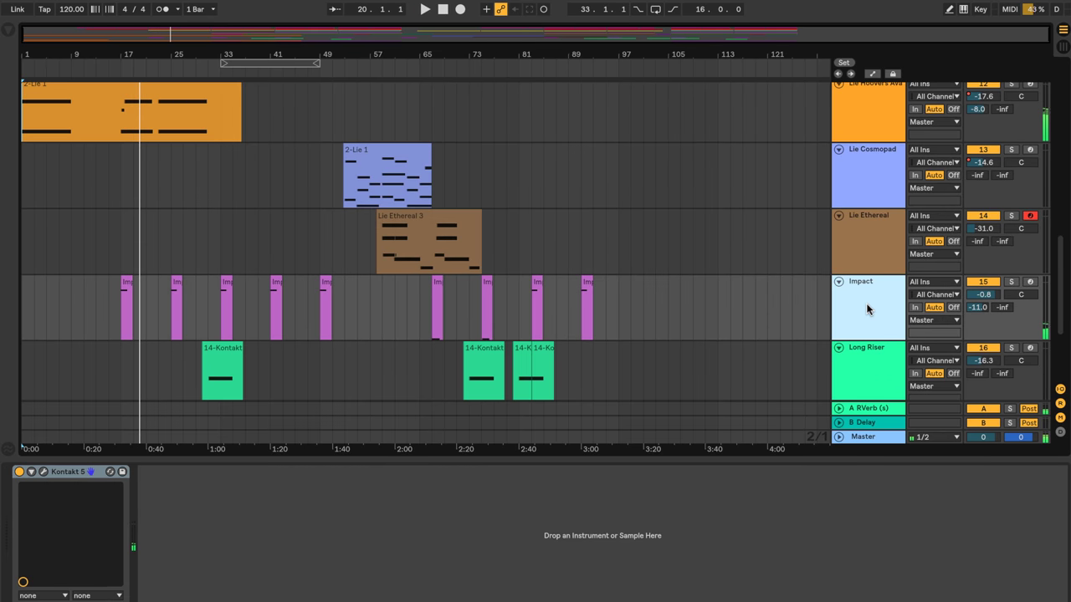
# - Open the Impact track's Kontakt window on the Big Drums 2 Rise & Hit patch and play it
pyautogui.click(42, 473)
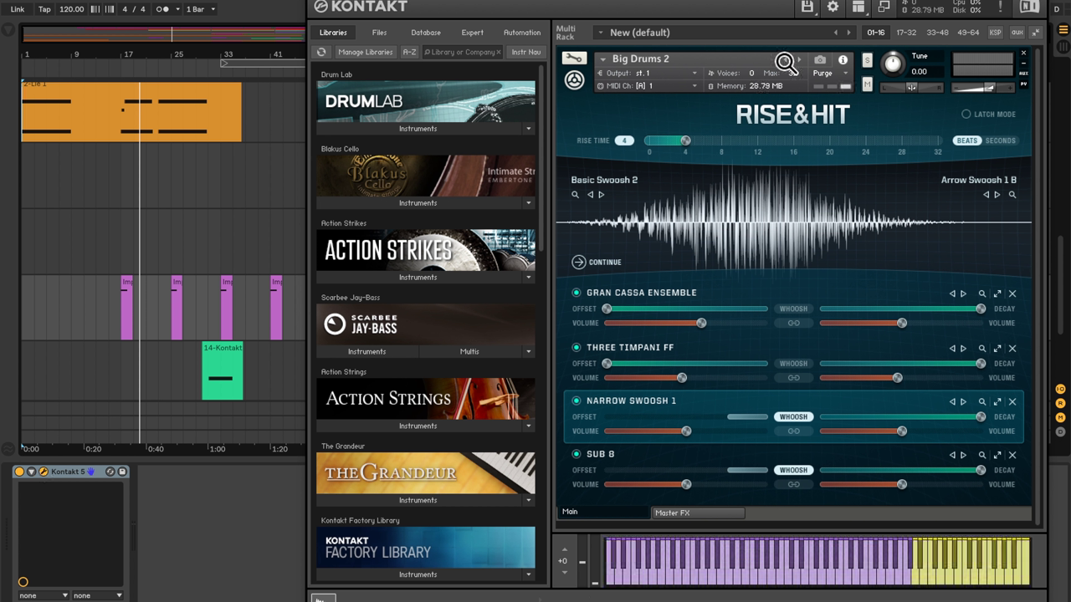
pyautogui.click(120, 75)
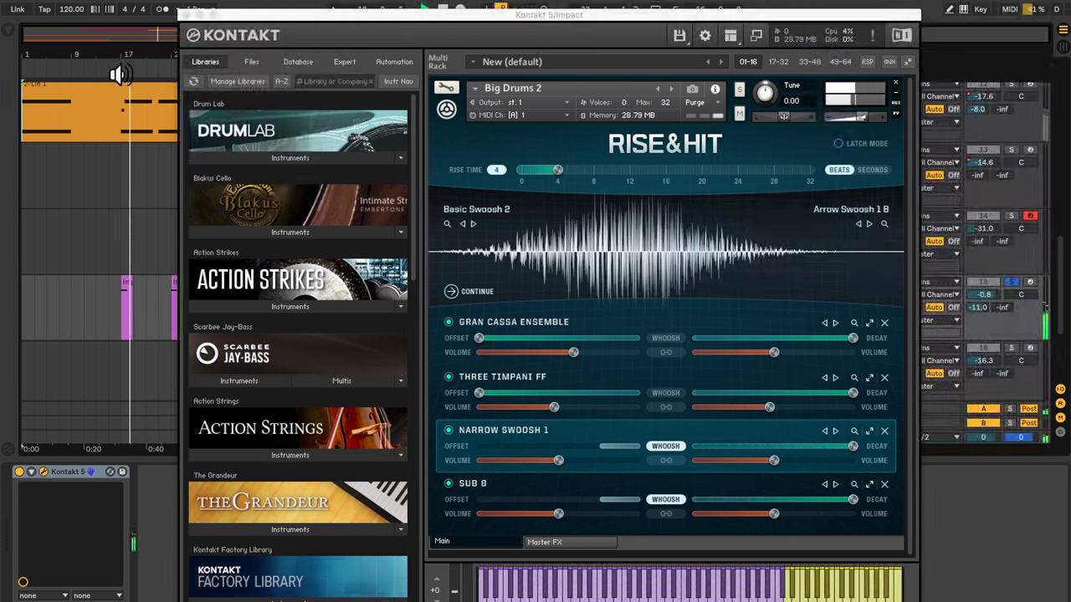
pyautogui.moveTo(412, 19); pyautogui.dragTo(375, 373)
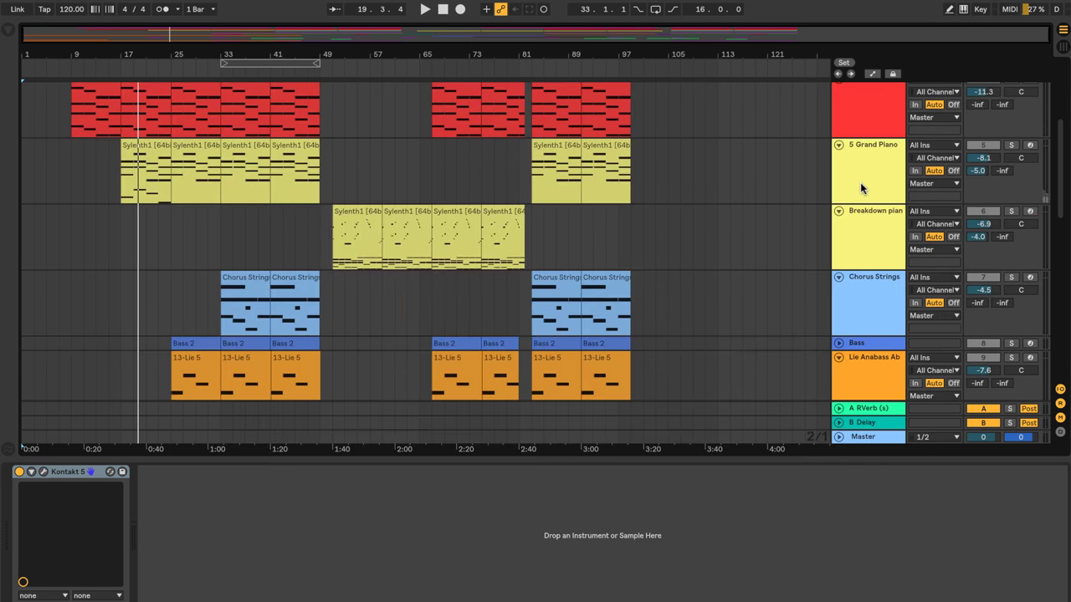
# - Play the Grand Piano track soloed from bar 17, unsolo it, then scroll down to the bass tracks
pyautogui.click(139, 191)
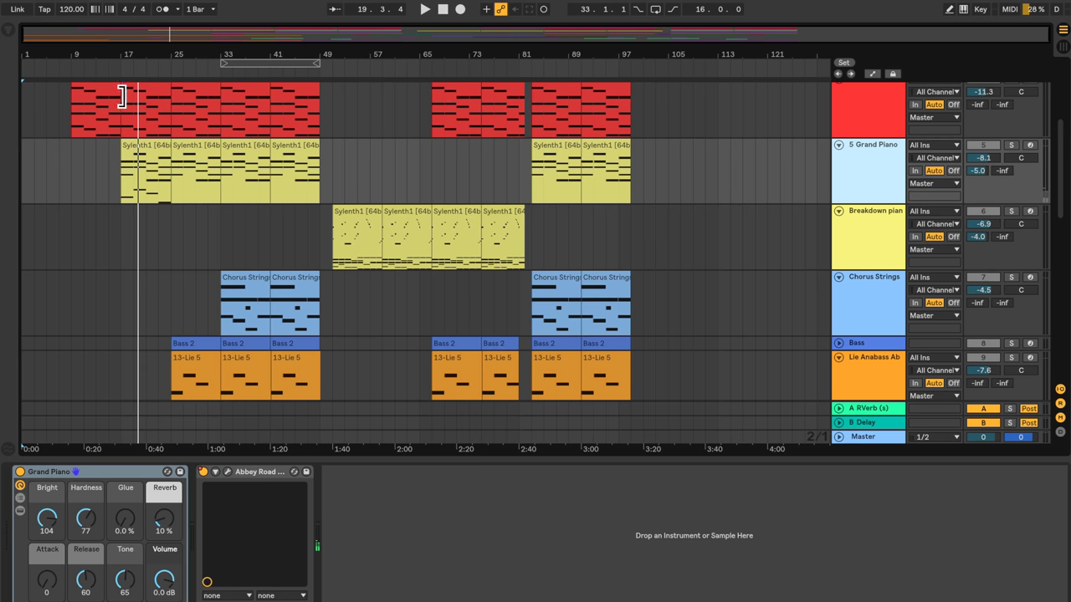
pyautogui.scroll(3, 92, 335)
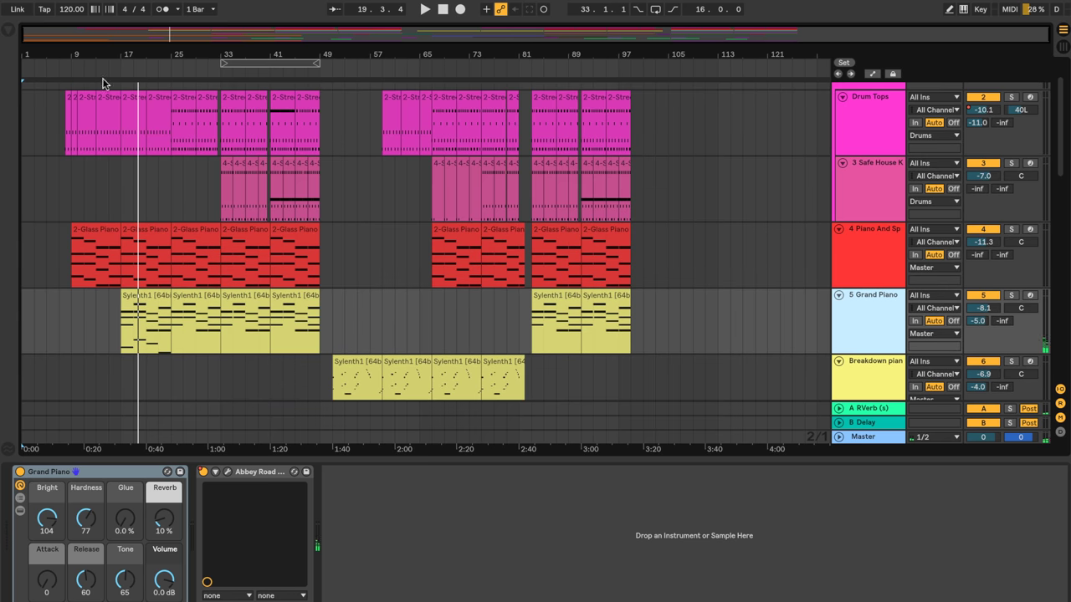
pyautogui.click(117, 72)
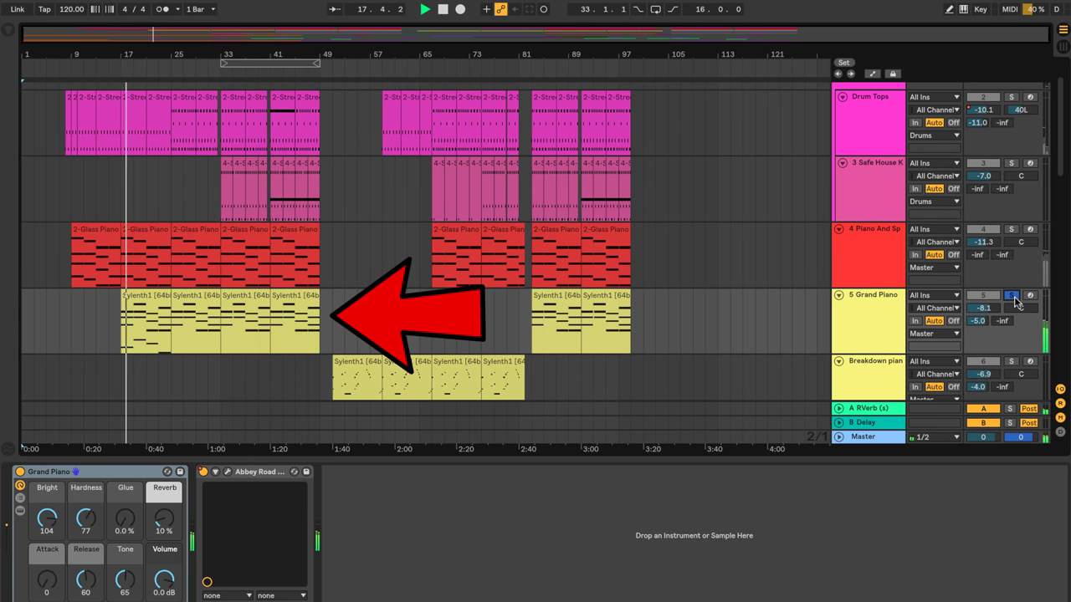
pyautogui.click(1010, 296)
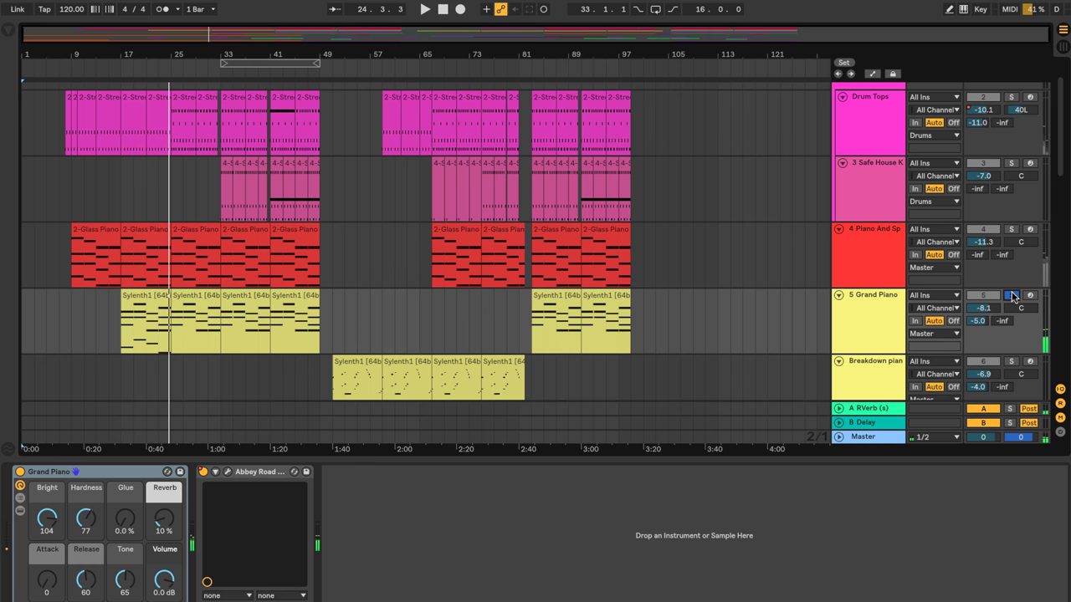
pyautogui.click(1012, 295)
pyautogui.scroll(-6, 388, 350)
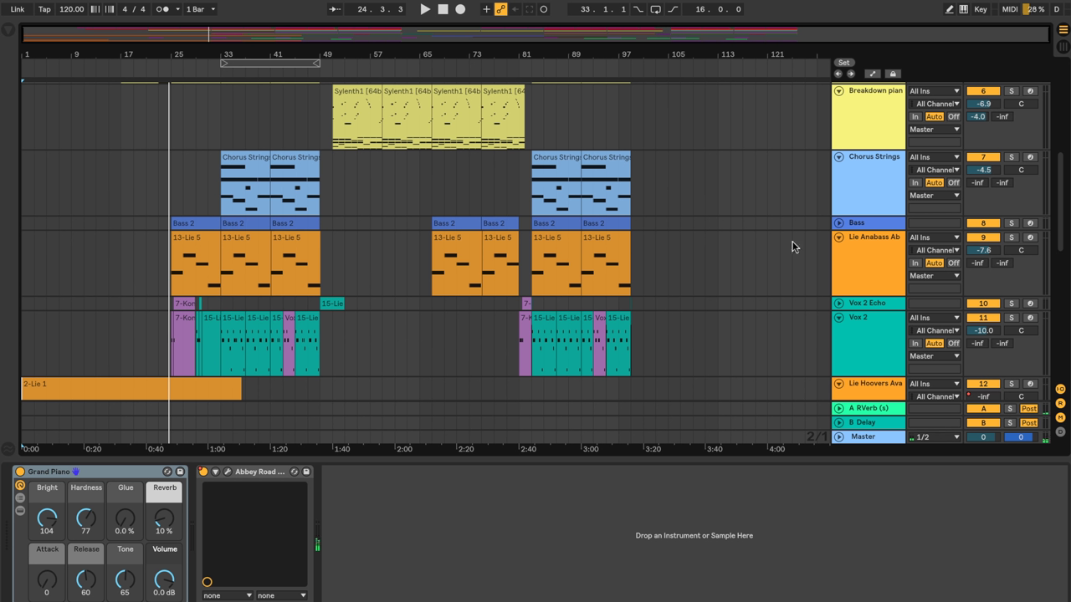
# - View the Bass track's Altered Harmonic Bass synth, stop playback, and select the Lie Anabass track
pyautogui.click(860, 242)
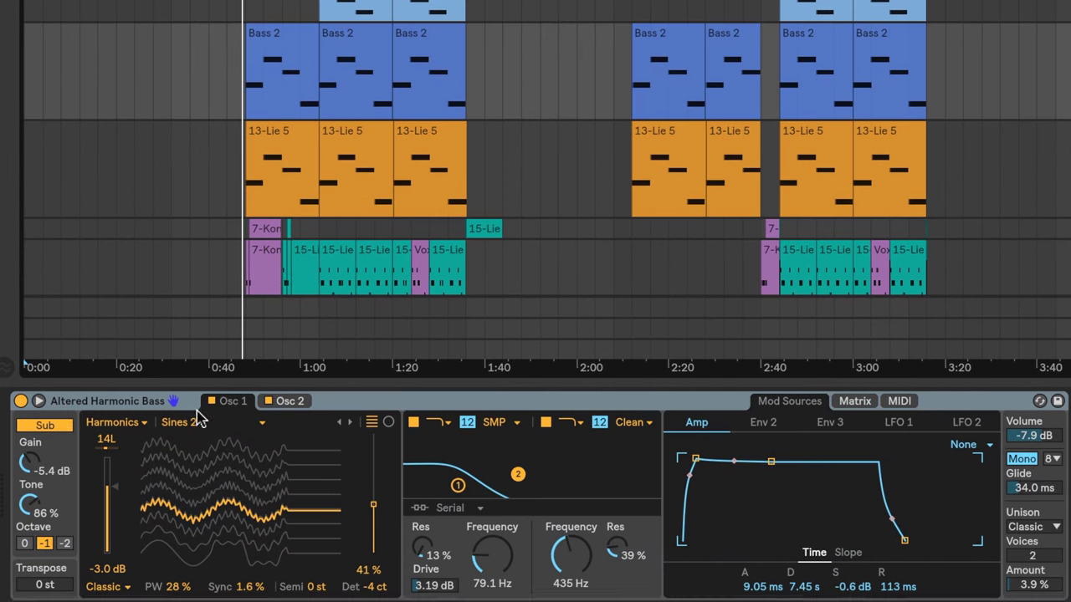
pyautogui.click(468, 411)
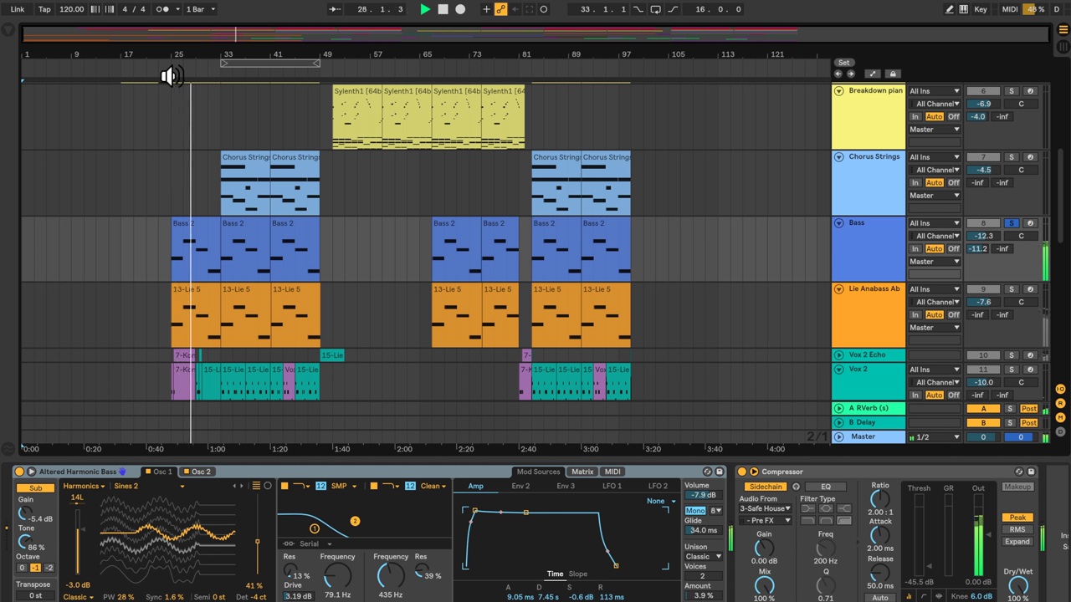
pyautogui.press('space')
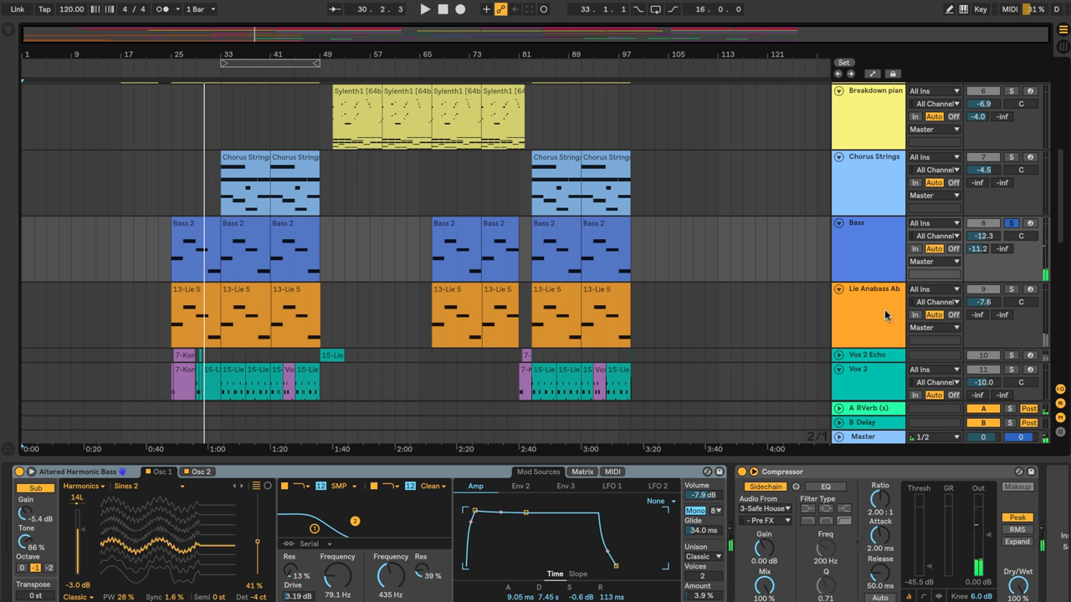
pyautogui.click(867, 311)
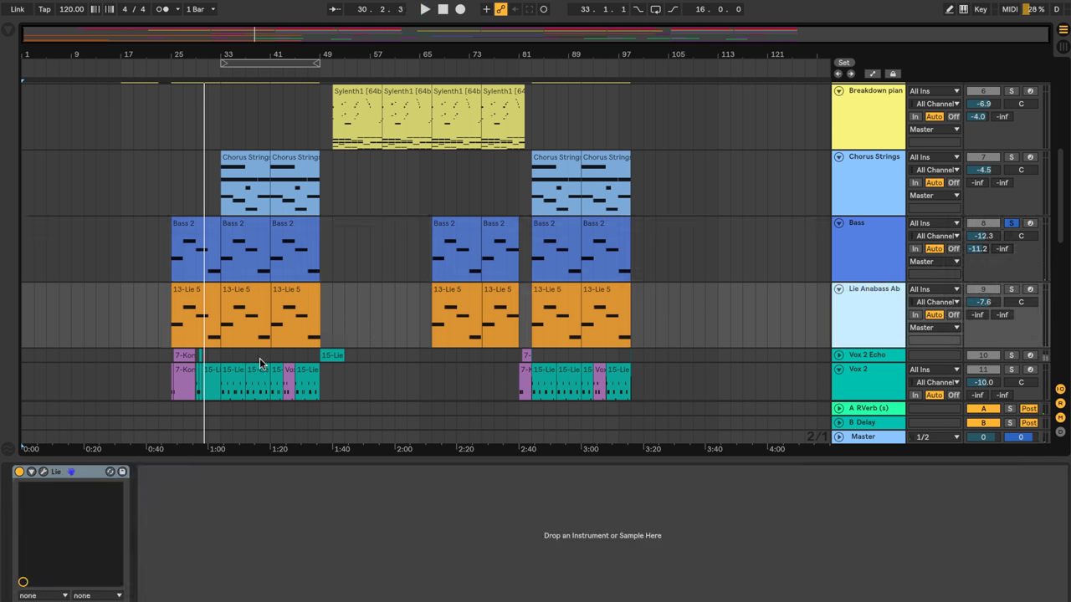
# - Open the Lie Anabass track's Lié window showing the Anabass - Abacus patch and move it down-left
pyautogui.click(44, 472)
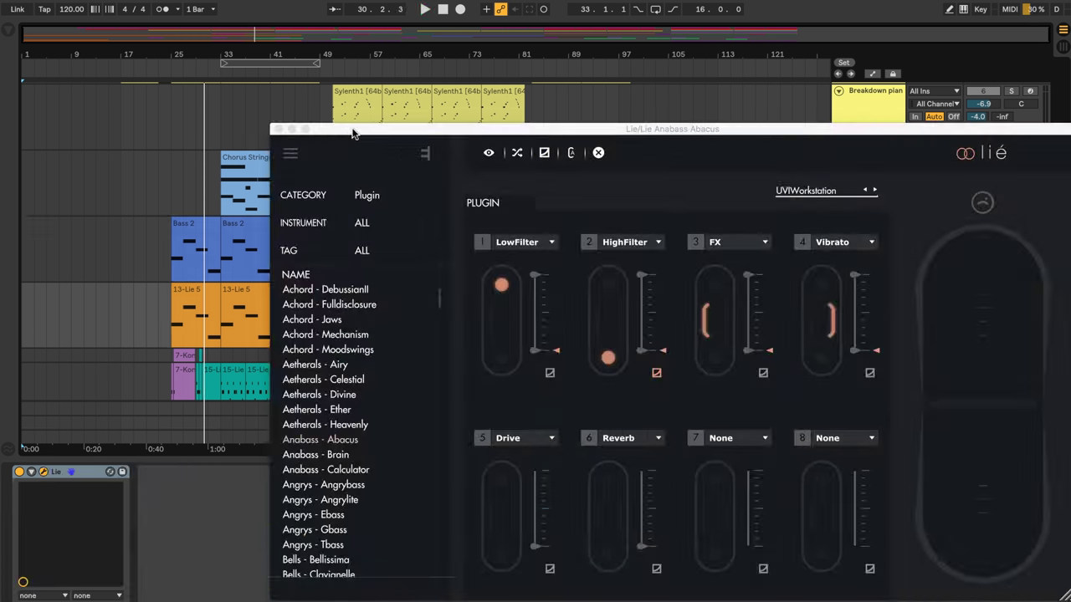
pyautogui.moveTo(352, 134); pyautogui.dragTo(224, 361)
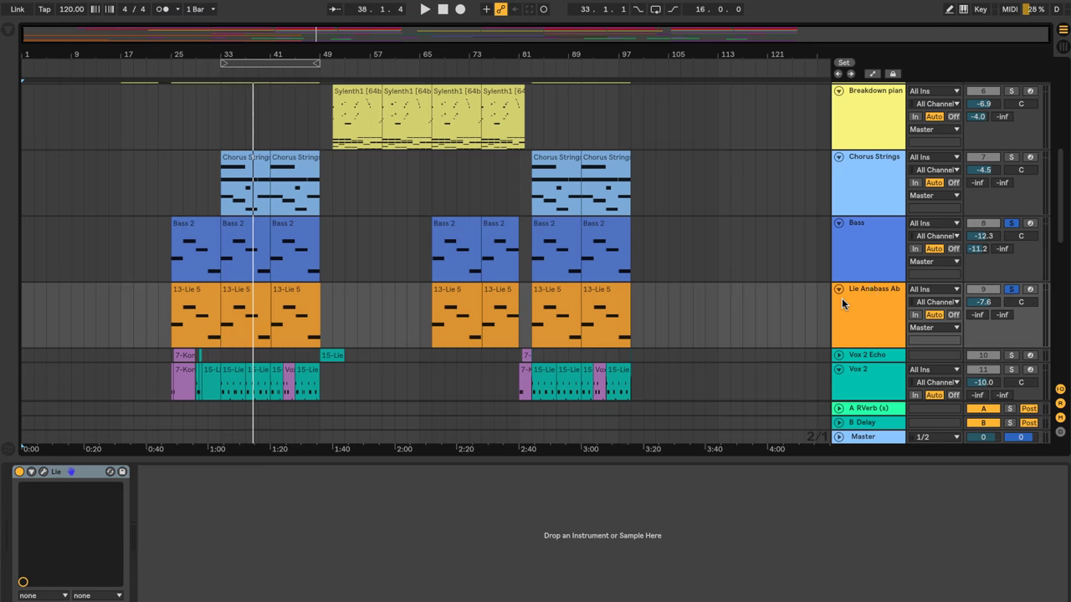
# - Unsolo Lie Anabass, solo Vox 2 Echo and Vox 2, and play from bar 24
pyautogui.scroll(-4, 841, 298)
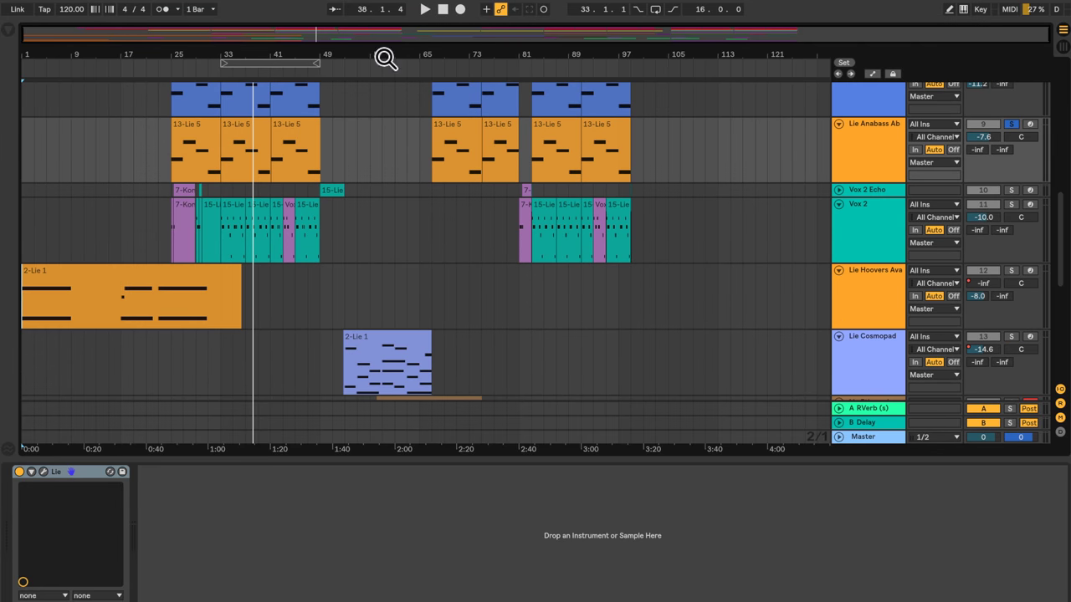
pyautogui.click(1010, 123)
pyautogui.scroll(2, 951, 127)
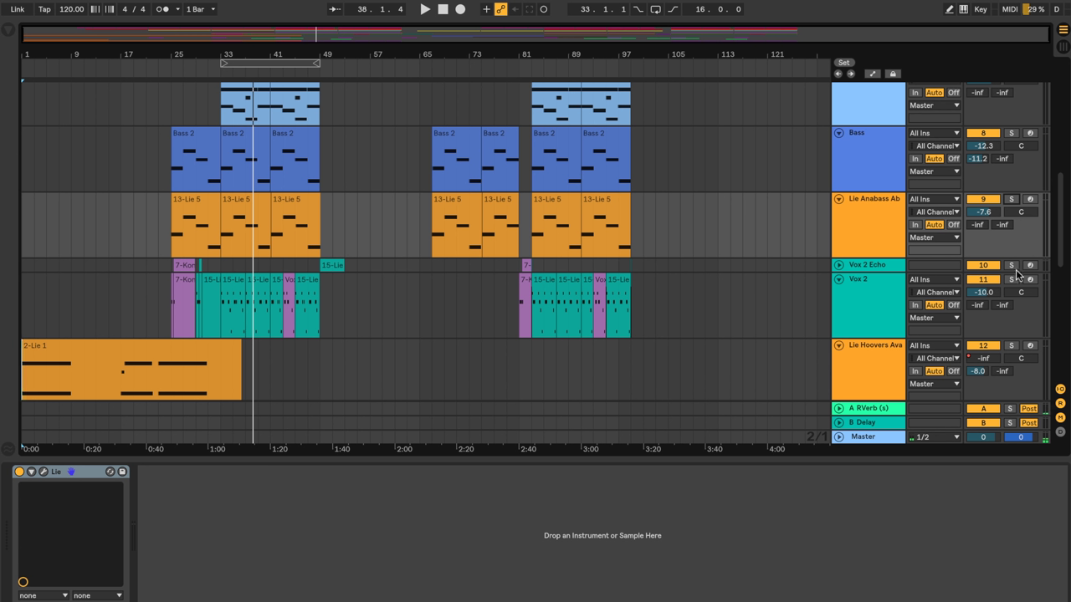
pyautogui.click(1012, 265)
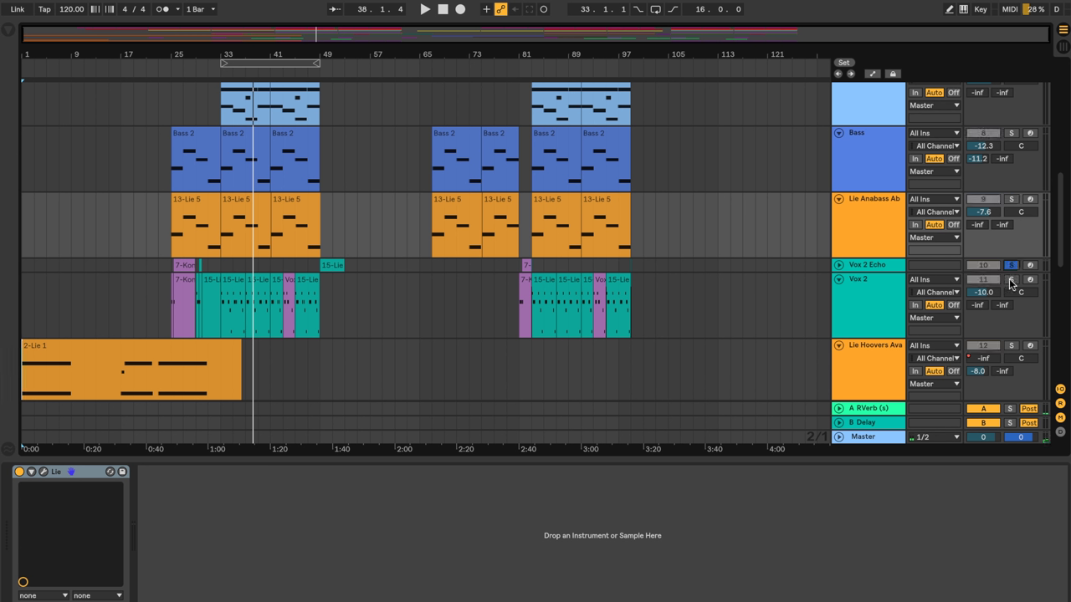
pyautogui.click(1012, 279)
pyautogui.click(171, 75)
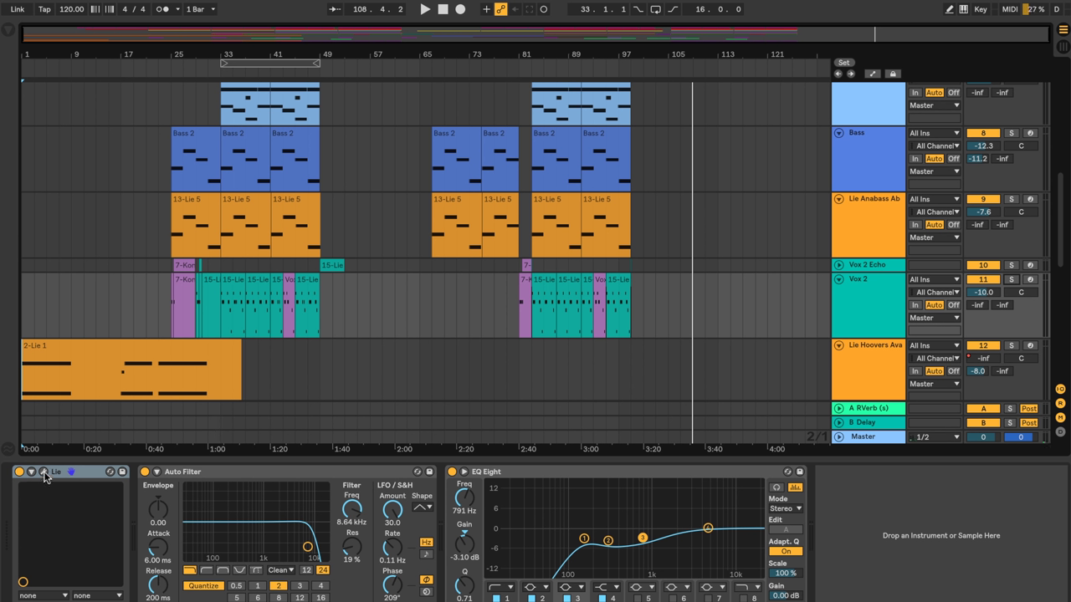
# - Open Vox 2's Lié window and show its hosted Kontakt 5 with Exhale's 069. Invincible preset
pyautogui.click(43, 474)
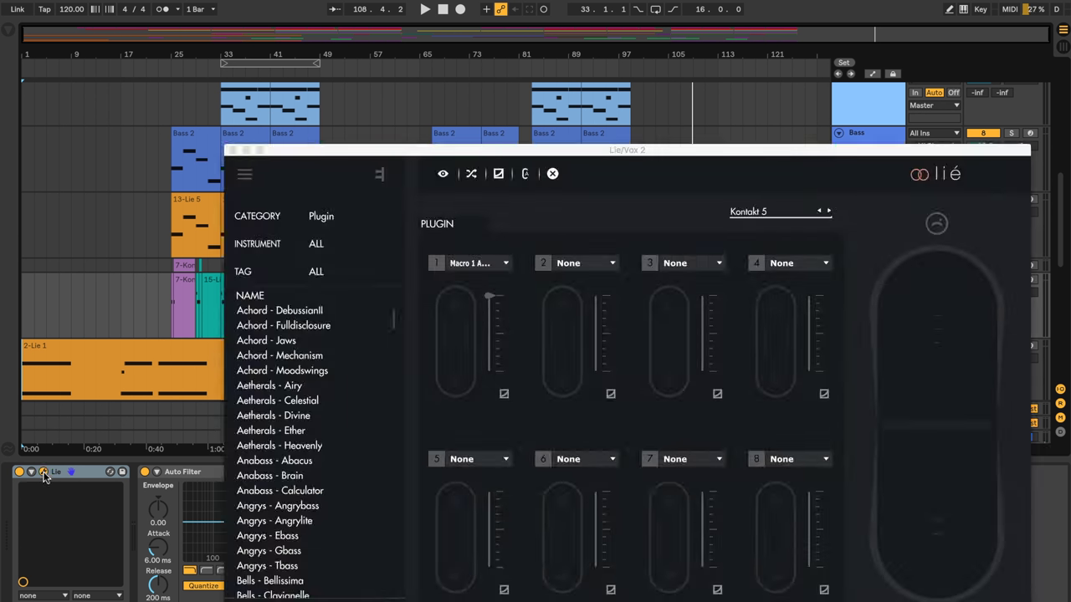
pyautogui.click(442, 175)
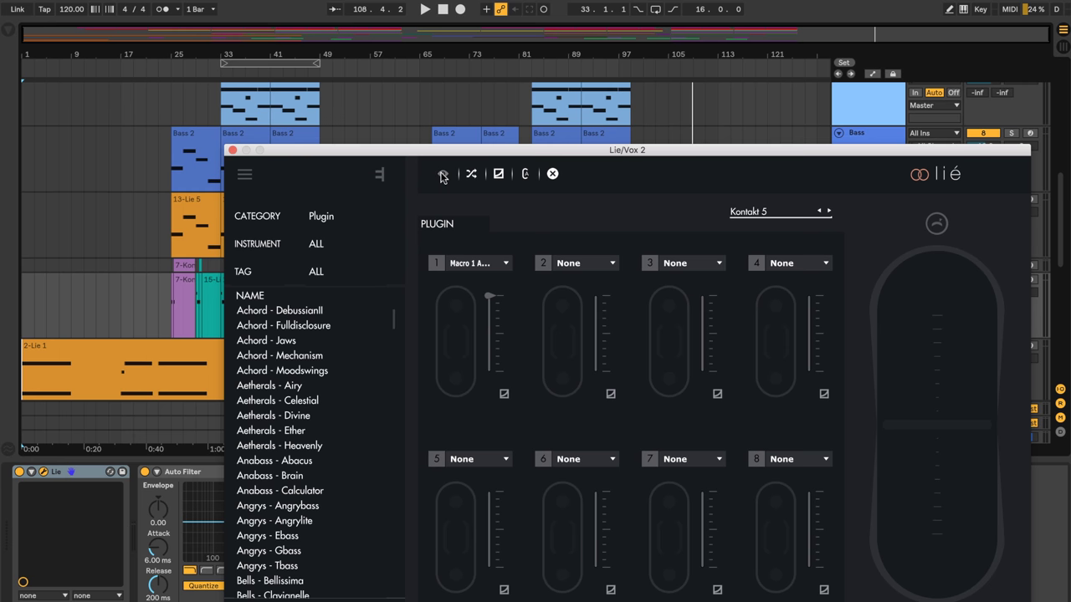
pyautogui.click(441, 175)
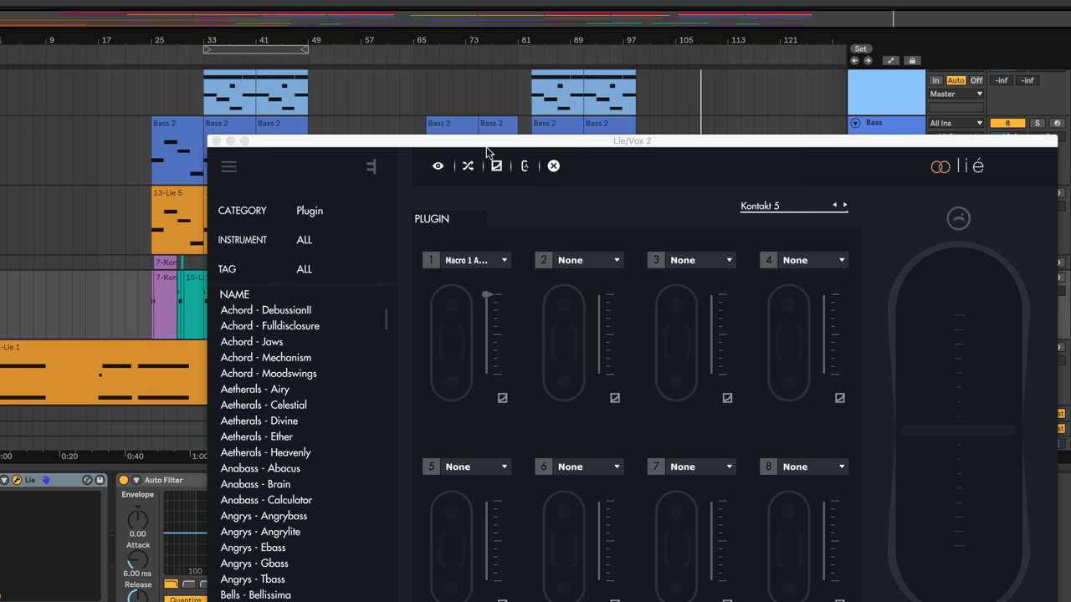
pyautogui.click(486, 146)
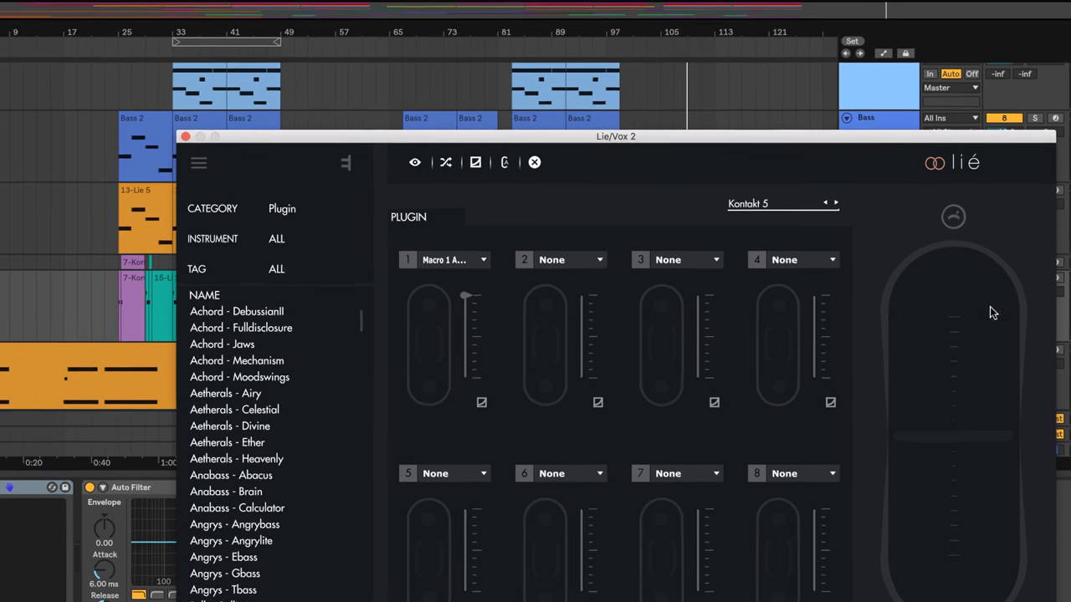
pyautogui.click(783, 207)
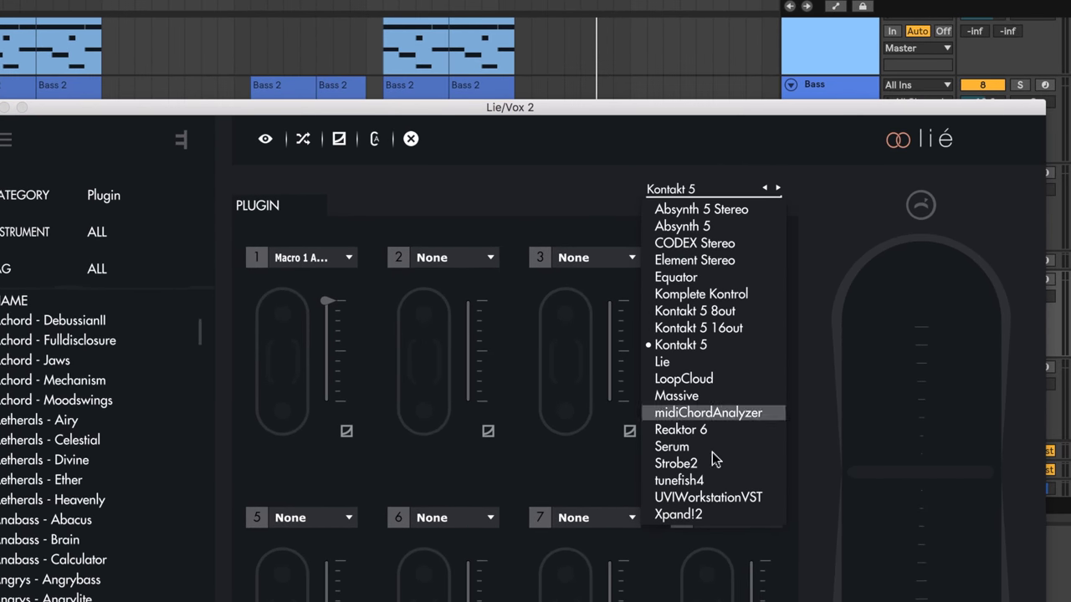
pyautogui.click(718, 350)
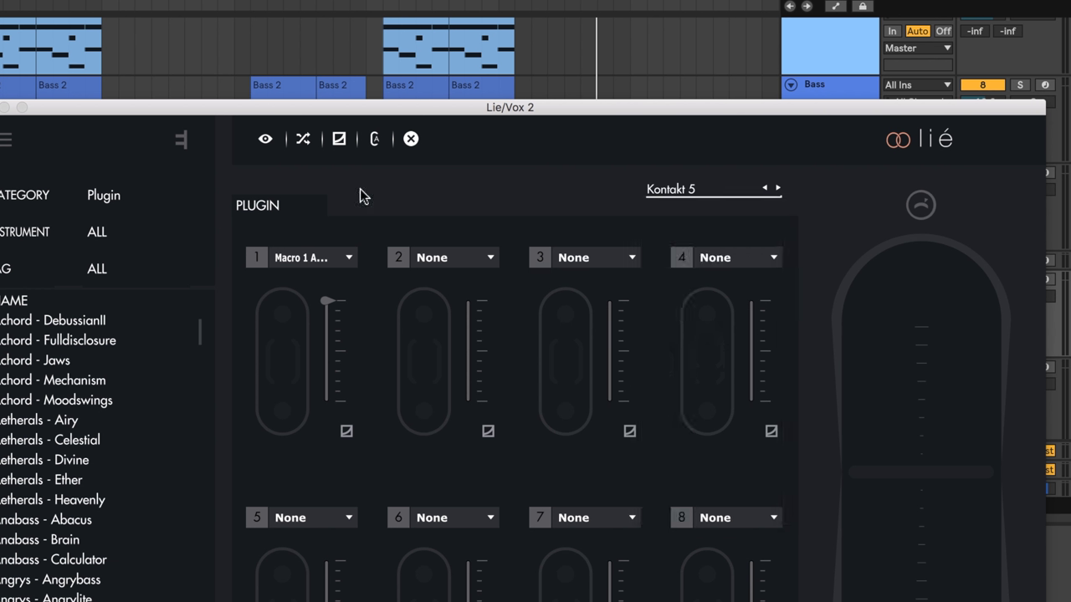
pyautogui.click(266, 140)
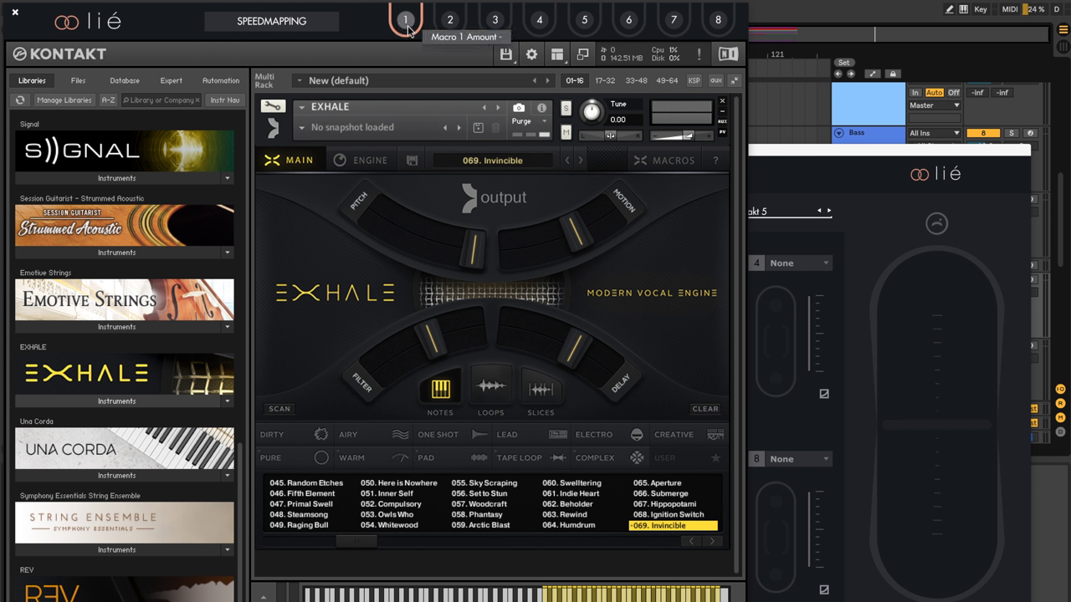
# - Sweep Exhale's FILTER, then move Lié's macro 1 to show it drives that filter
pyautogui.moveTo(429, 347); pyautogui.dragTo(393, 359)
pyautogui.click(814, 159)
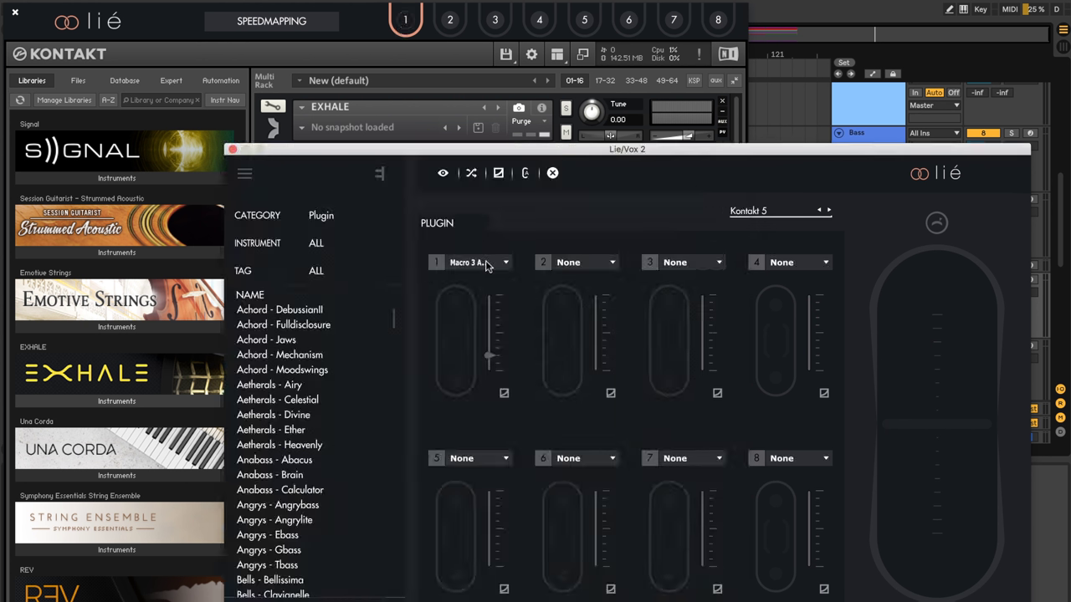
pyautogui.moveTo(401, 155); pyautogui.dragTo(674, 118)
pyautogui.moveTo(759, 316)
pyautogui.mouseDown()
pyautogui.moveTo(764, 281)
pyautogui.moveTo(767, 314)
pyautogui.moveTo(764, 304)
pyautogui.mouseUp()
pyautogui.moveTo(882, 113); pyautogui.dragTo(829, 120)
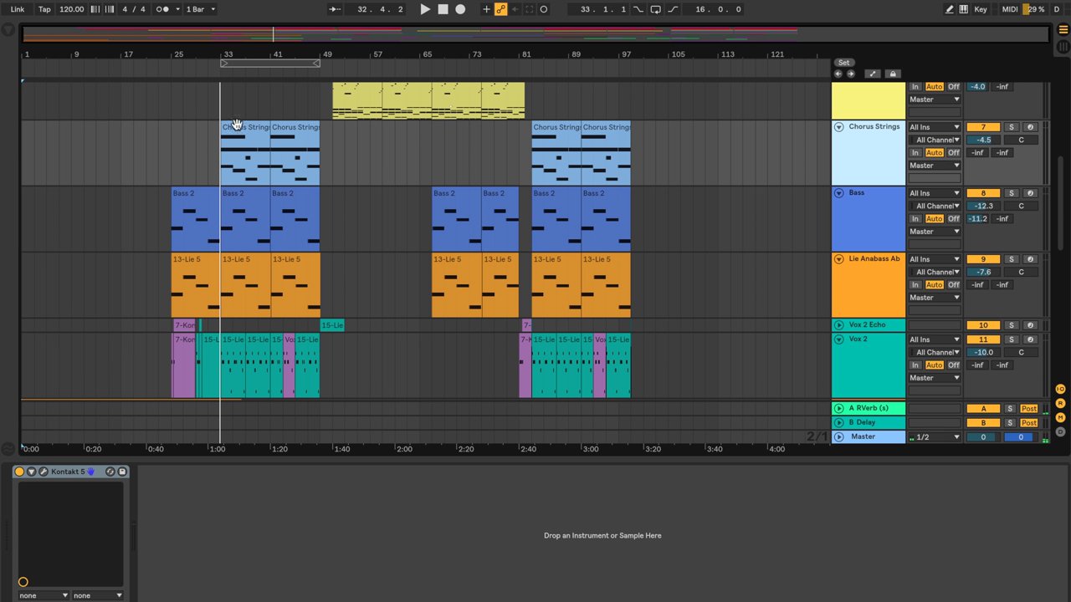
# - Play from around bar 33 while viewing Kontakt's String Ensemble patch, then close it
pyautogui.click(213, 75)
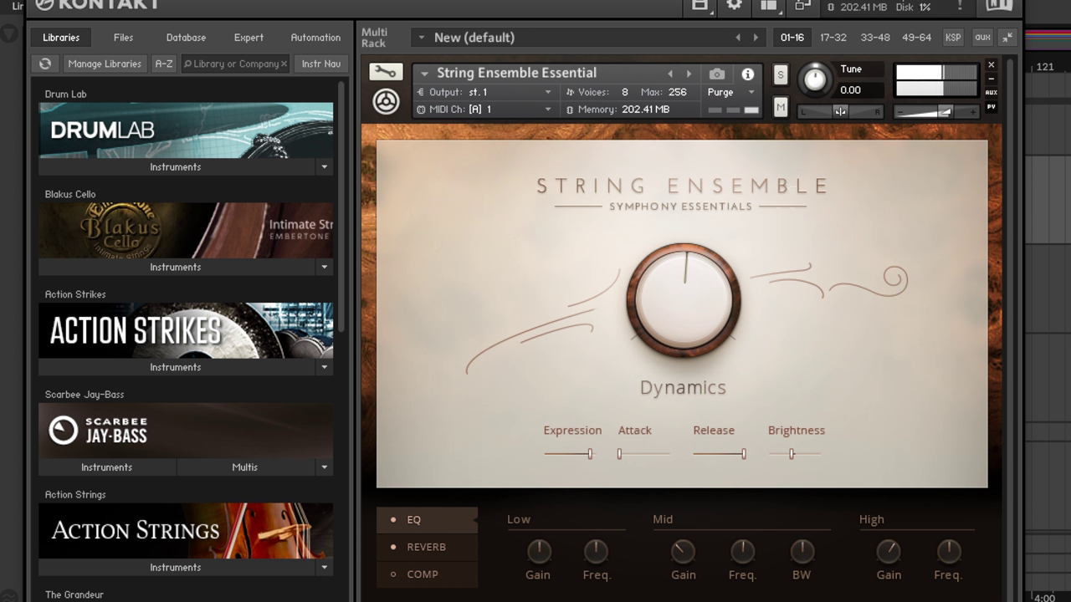
pyautogui.hotkey('ctrl', 'alt', 'p')
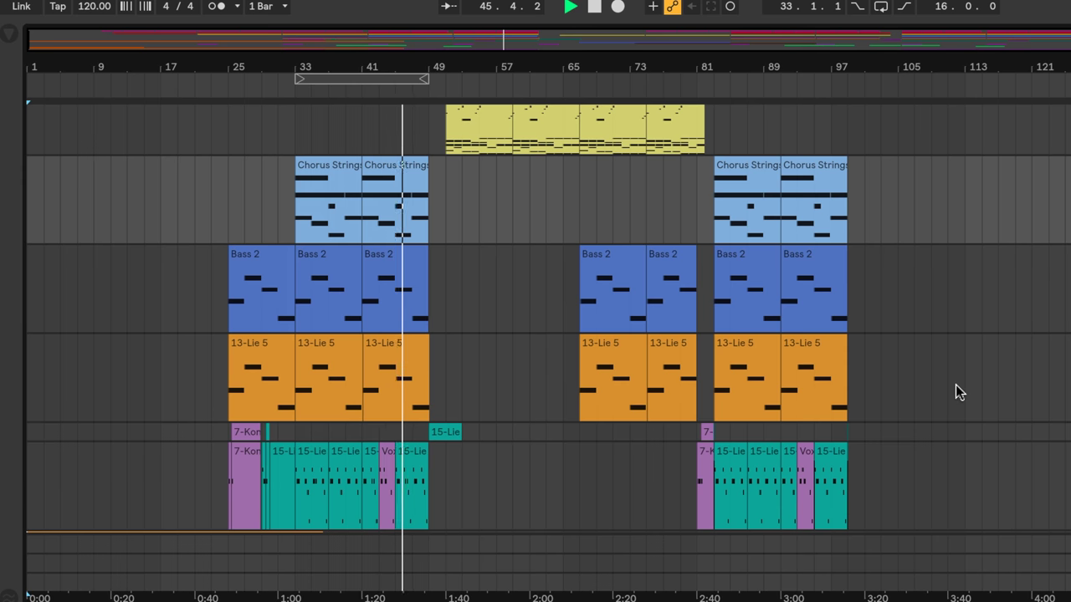
# - Scroll back up the arrangement and restart playback from around bar 40
pyautogui.scroll(2, 955, 385)
pyautogui.scroll(6, 955, 385)
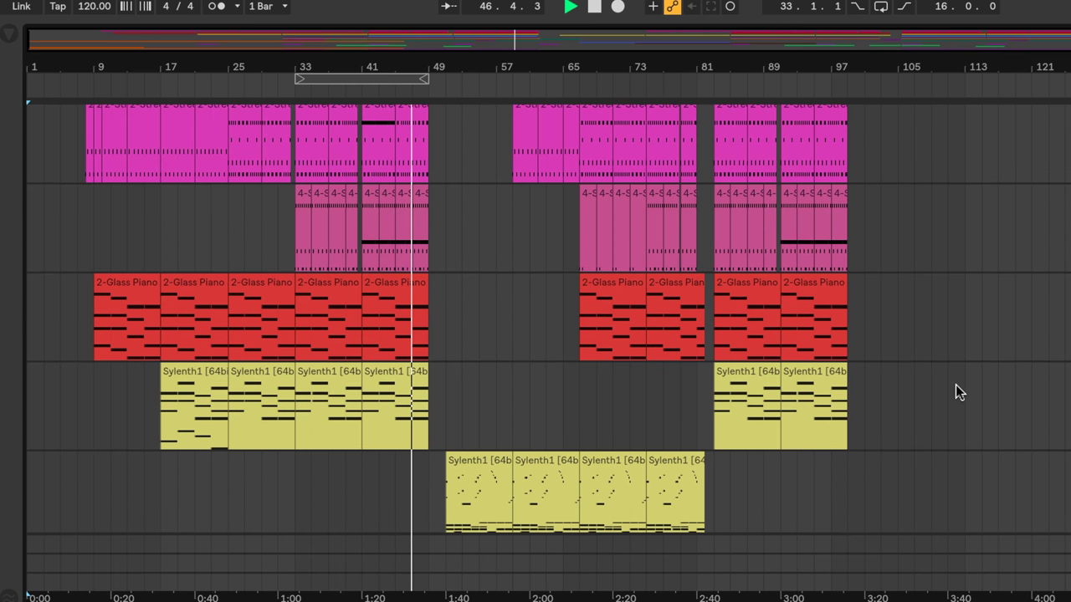
pyautogui.scroll(2, 955, 385)
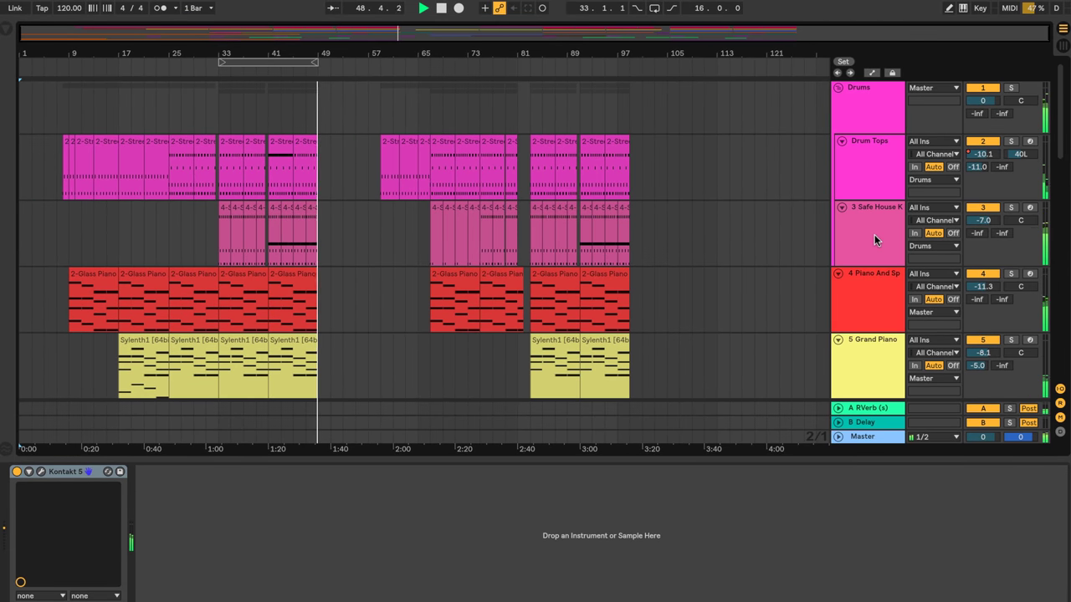
pyautogui.click(266, 79)
# - Solo the Safe House Kit drums on track 3 and look over its device chain
pyautogui.click(1010, 208)
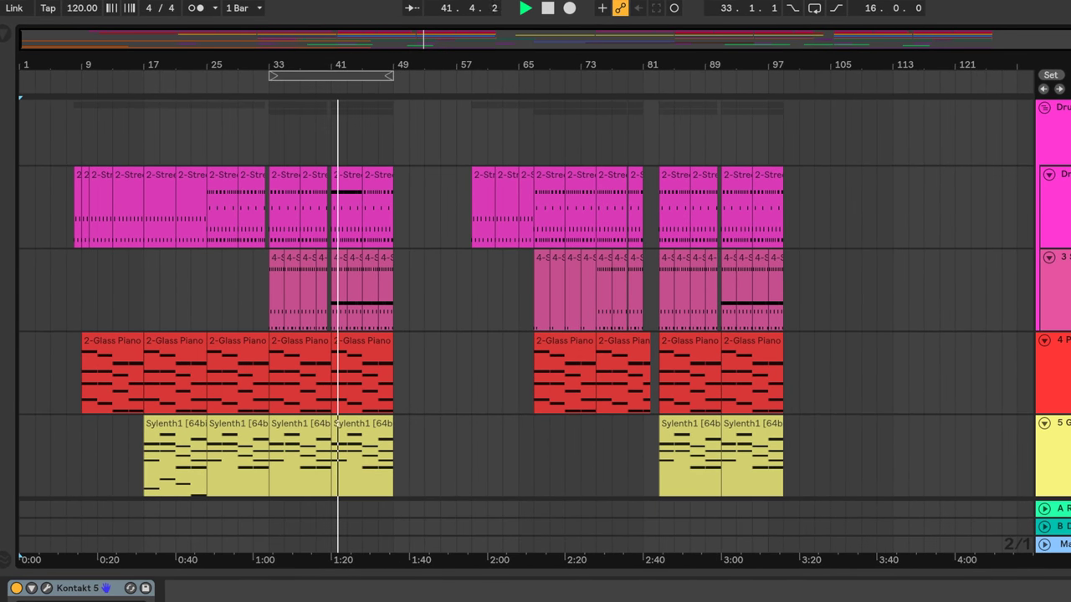
pyautogui.click(965, 296)
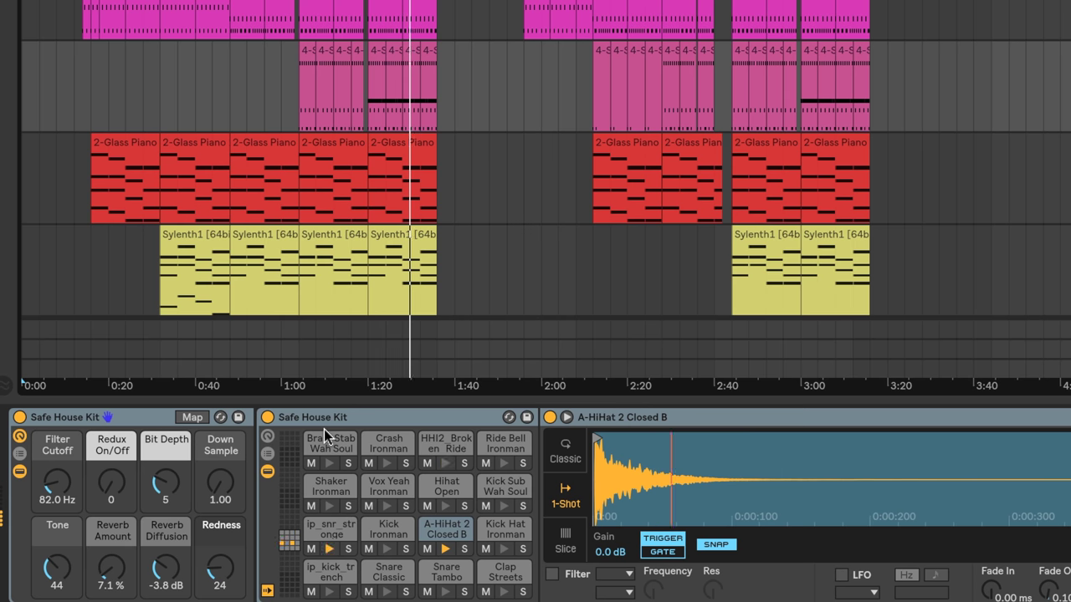
pyautogui.hscroll(5, 323, 429)
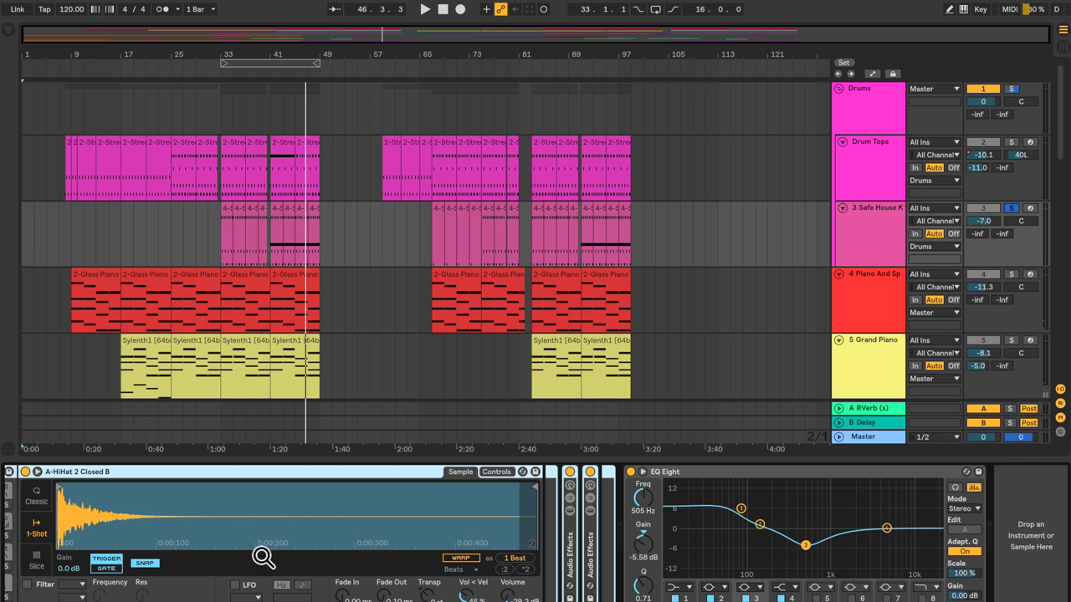
pyautogui.hscroll(-5, 263, 557)
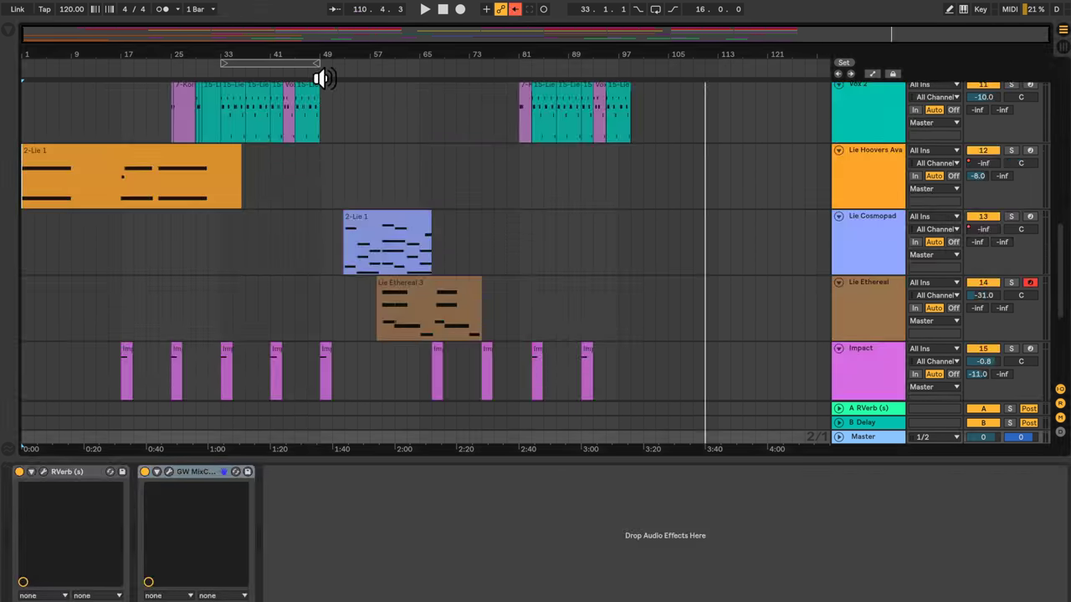
# - Play the soloed Lie Cosmopad from bar 49, then bar 63, moving its Hortensia window aside
pyautogui.click(325, 79)
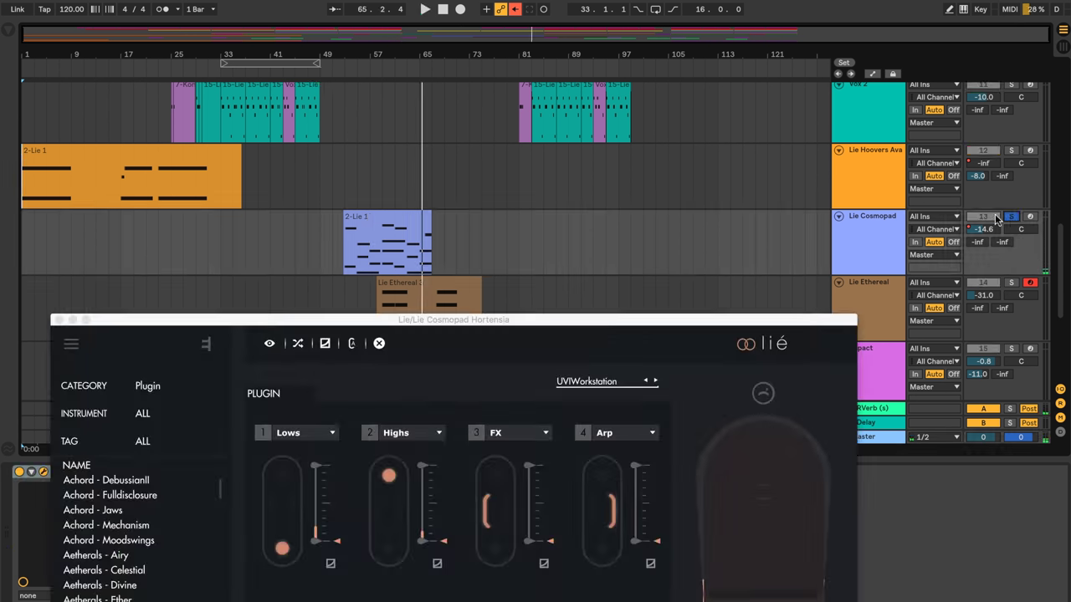
pyautogui.click(408, 74)
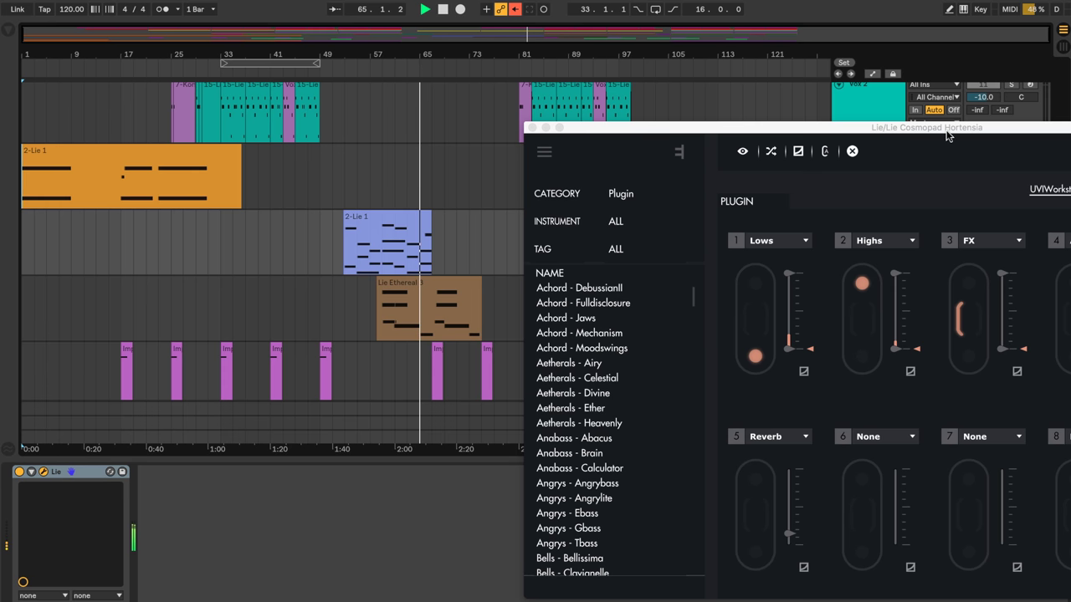
pyautogui.moveTo(835, 130); pyautogui.dragTo(515, 131)
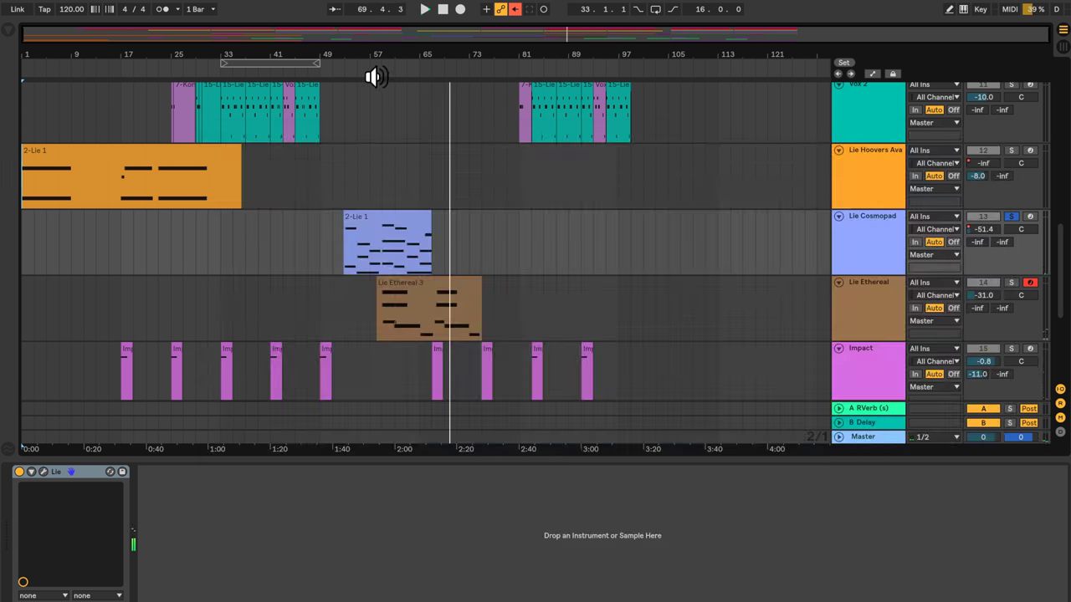
# - Play the soloed Lie Ethereal track with its Lié window open, then close the window
pyautogui.click(393, 310)
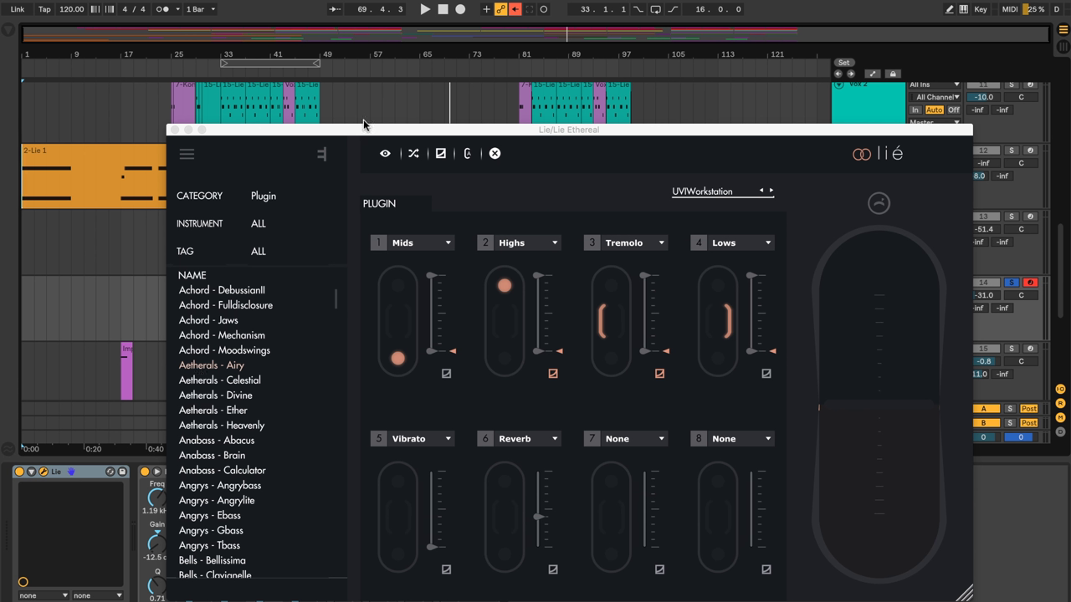
pyautogui.moveTo(362, 124); pyautogui.dragTo(342, 93)
pyautogui.press('space')
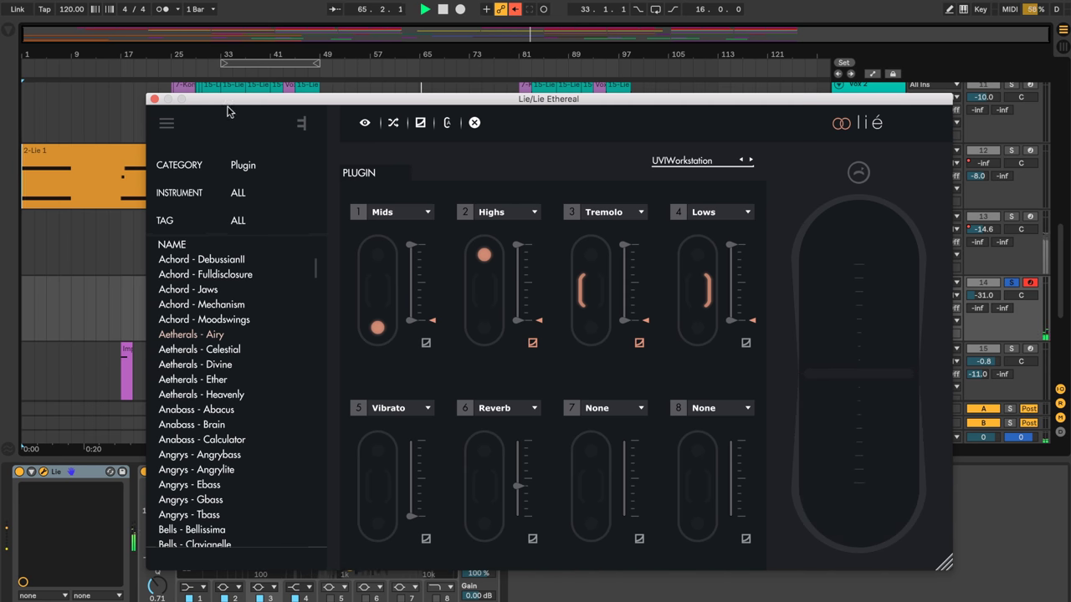
pyautogui.click(154, 99)
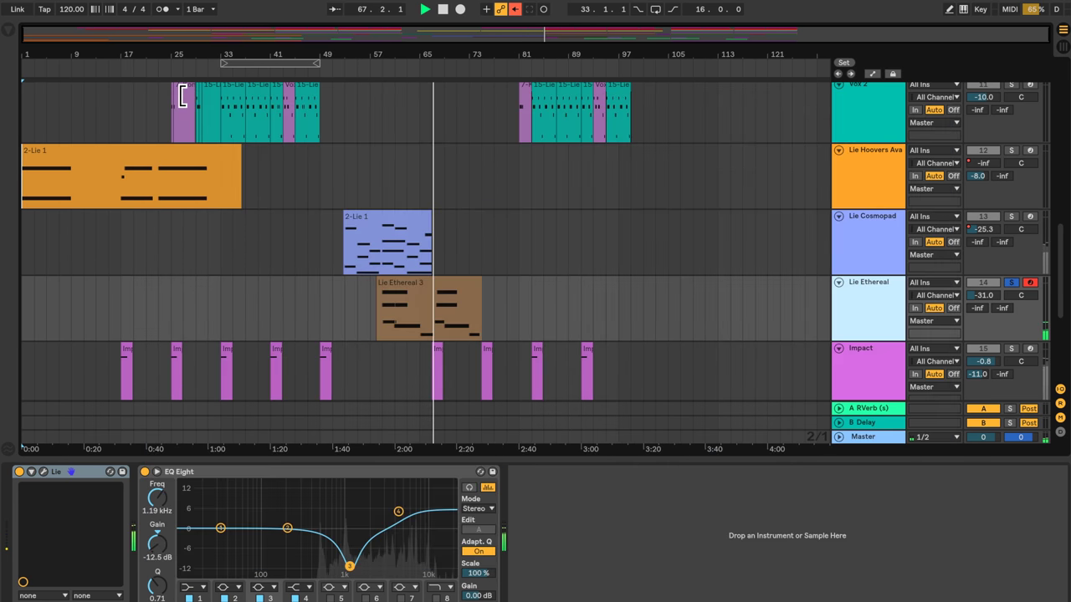
# - Stop, unsolo Lie Ethereal, and replay the full mix from around bar 61
pyautogui.click(442, 10)
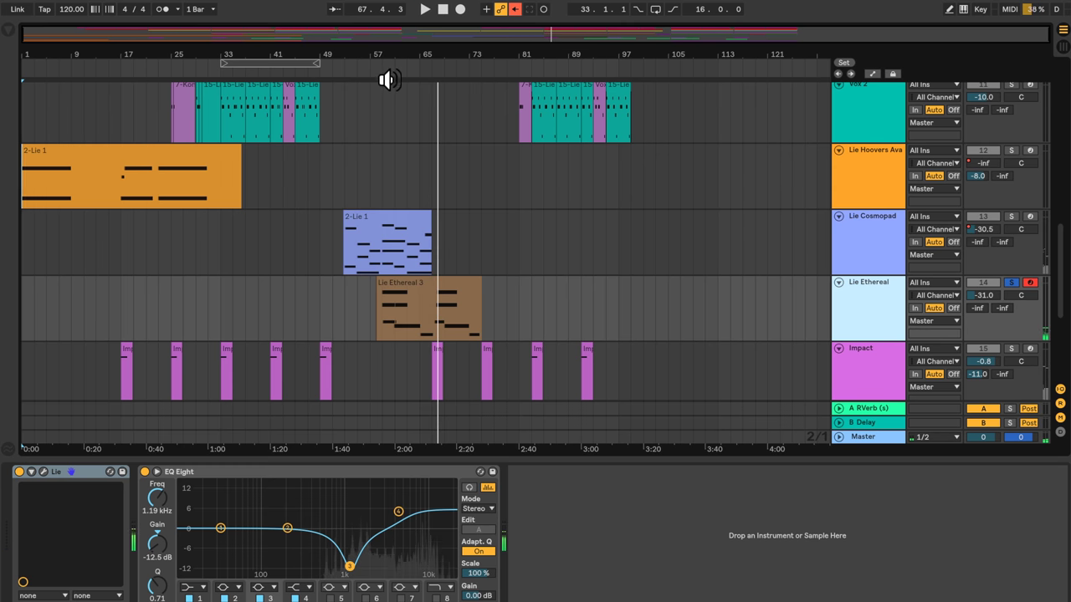
pyautogui.click(1008, 220)
pyautogui.click(401, 61)
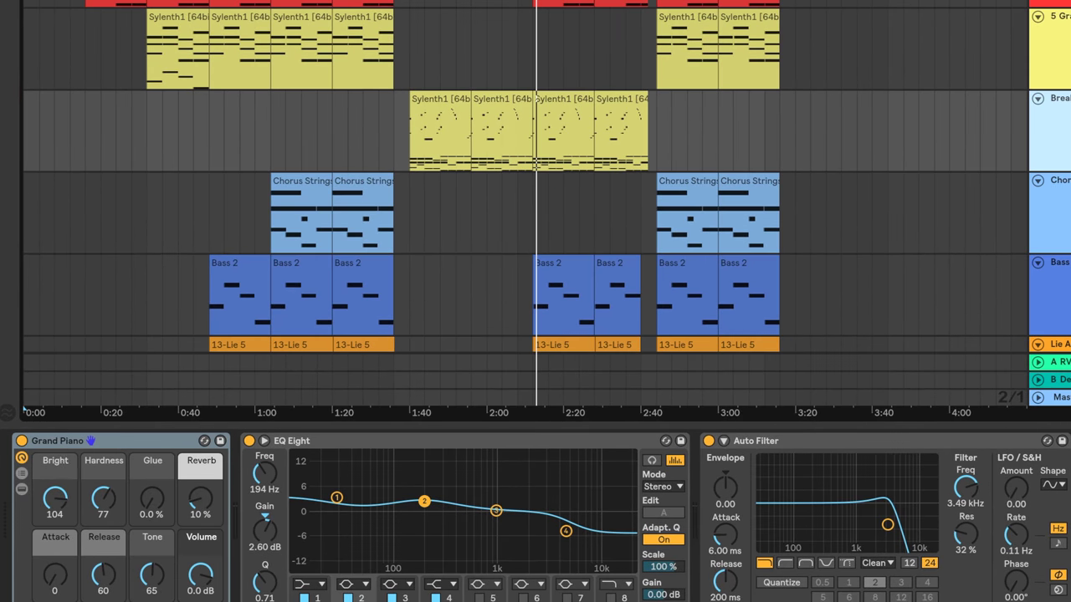
# - Select the Long Riser track to show its Kontakt 5 device, briefly checking Short Riser
pyautogui.scroll(-10, 287, 387)
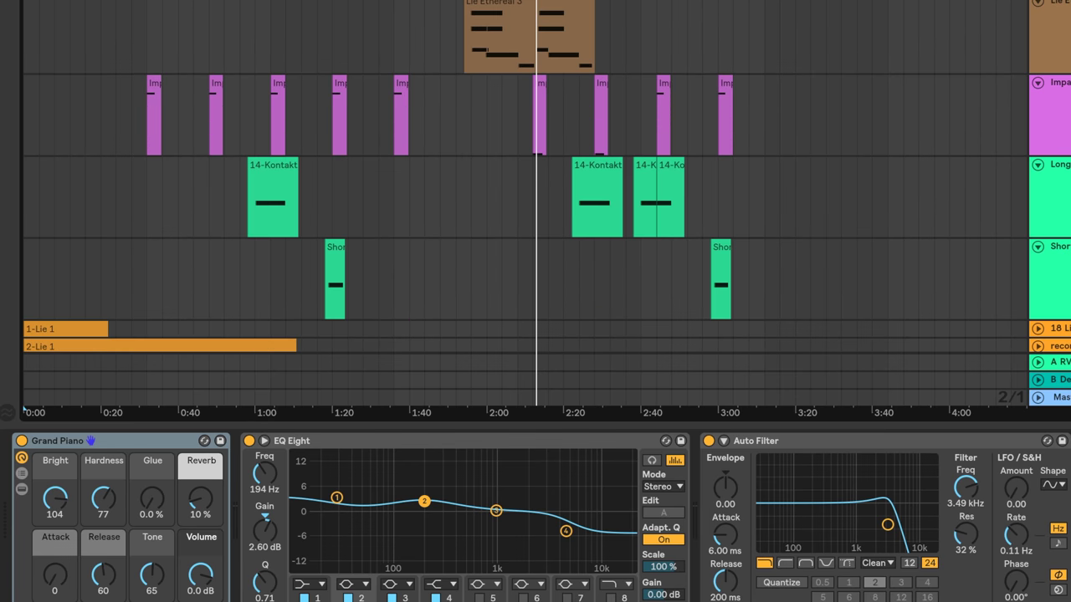
pyautogui.click(1062, 209)
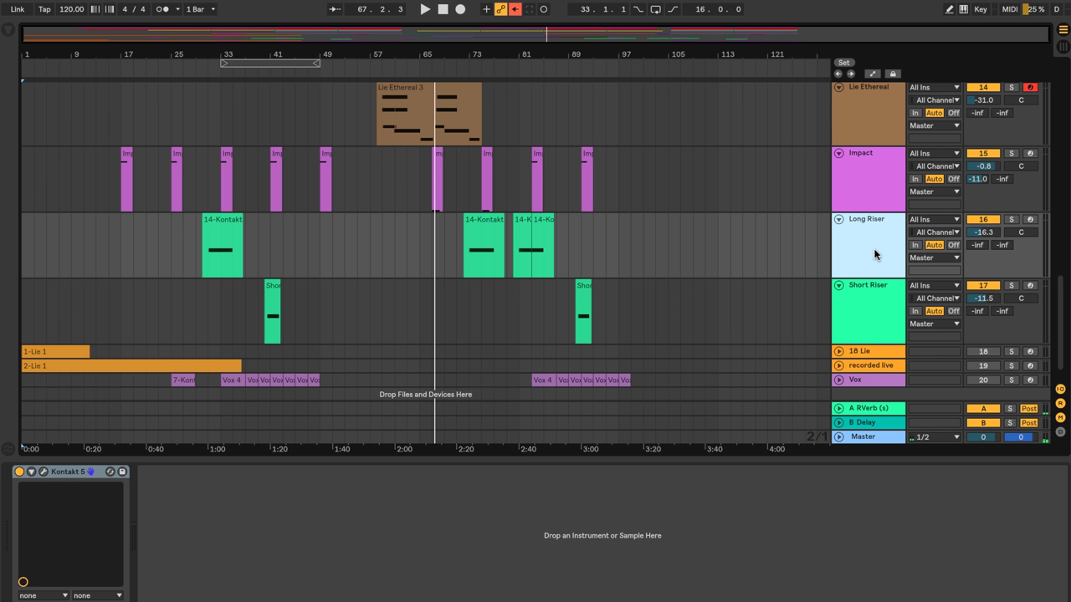
pyautogui.click(871, 302)
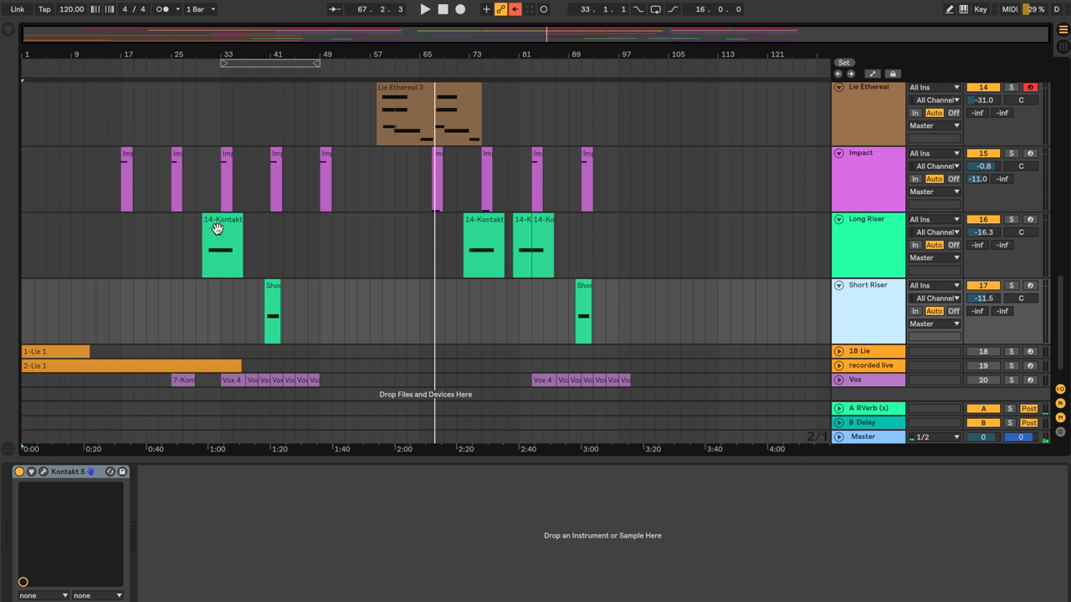
pyautogui.click(862, 241)
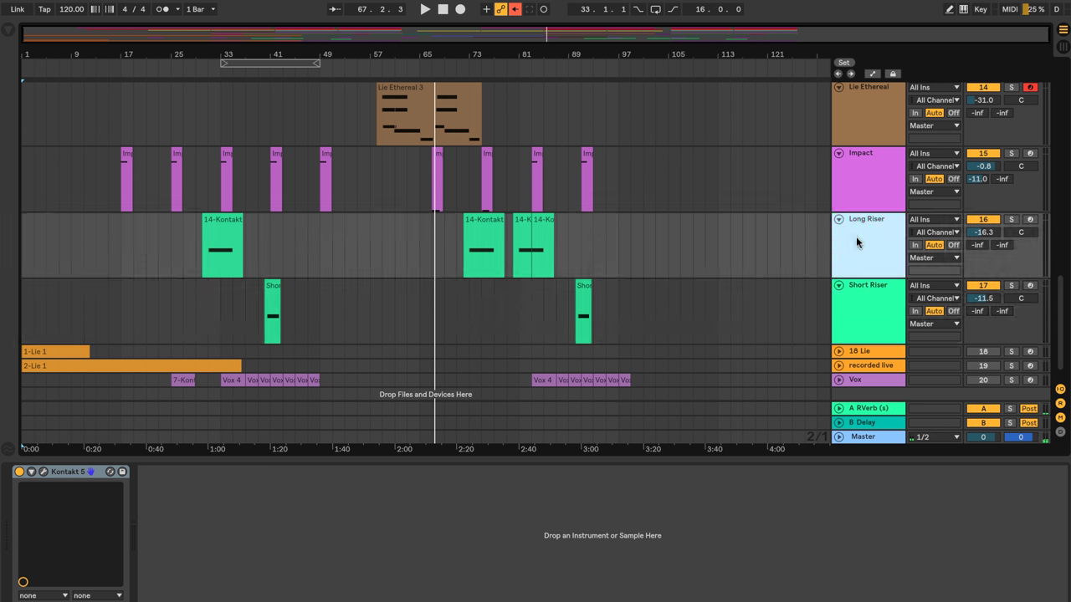
# - Open the Long Riser's Kontakt Rise & Hit window and play the track soloed from bar 31
pyautogui.click(44, 472)
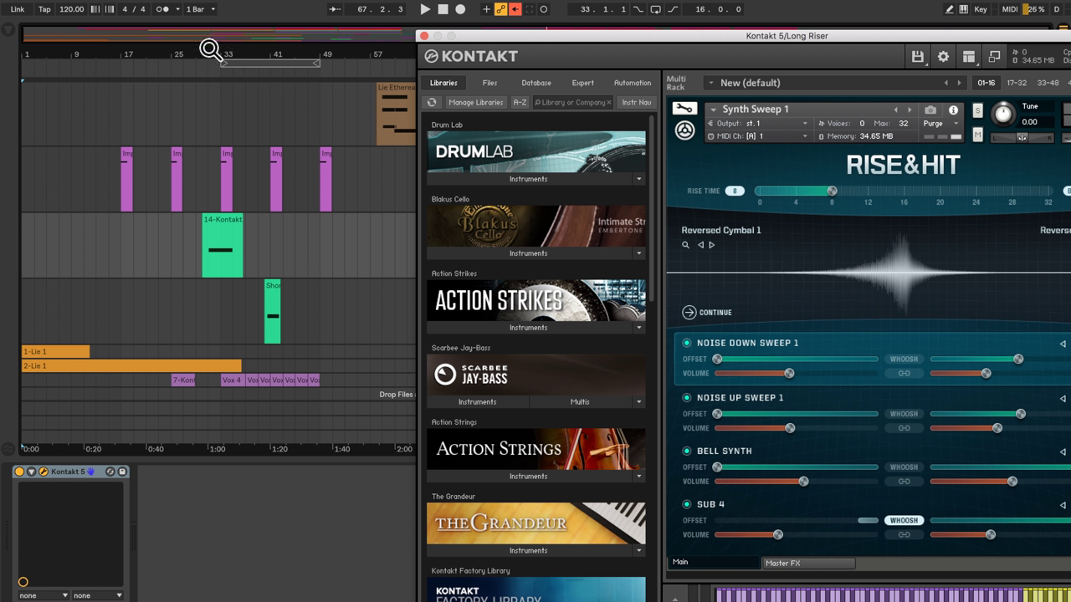
pyautogui.click(208, 74)
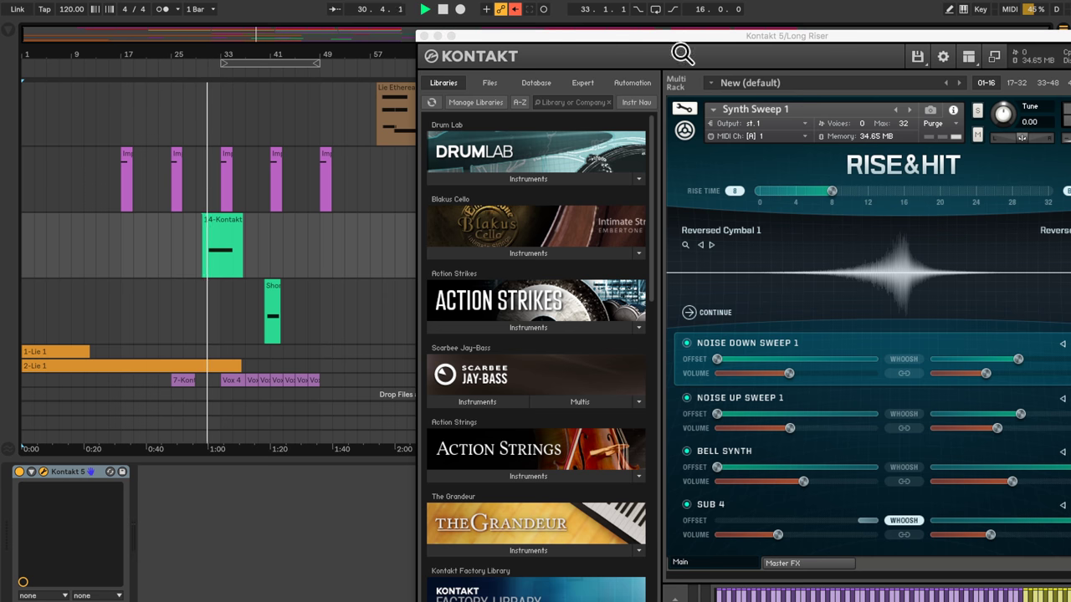
pyautogui.moveTo(717, 42); pyautogui.dragTo(410, 272)
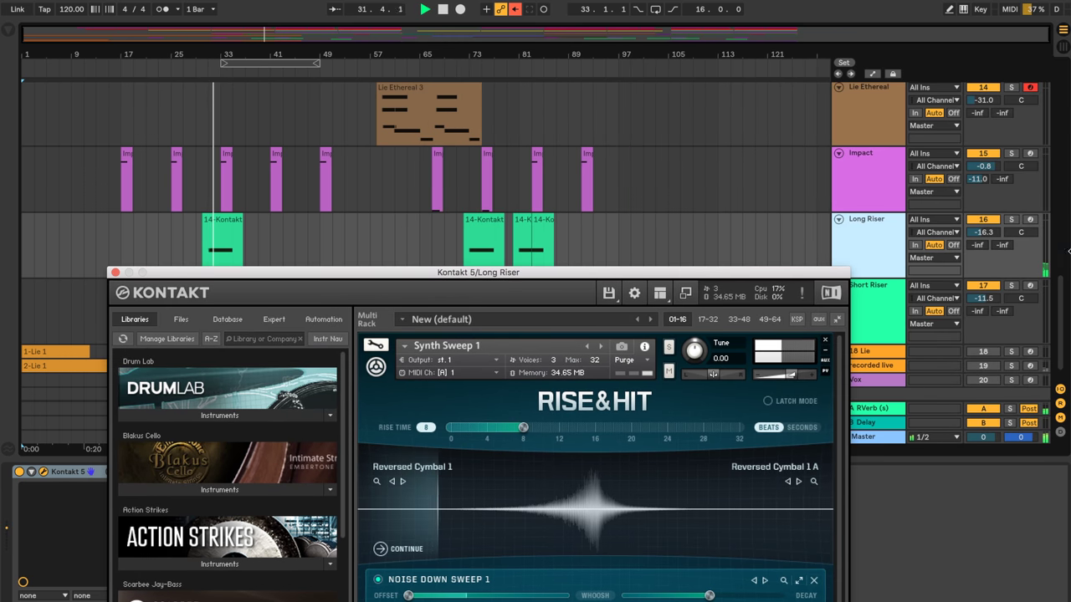
pyautogui.click(1012, 220)
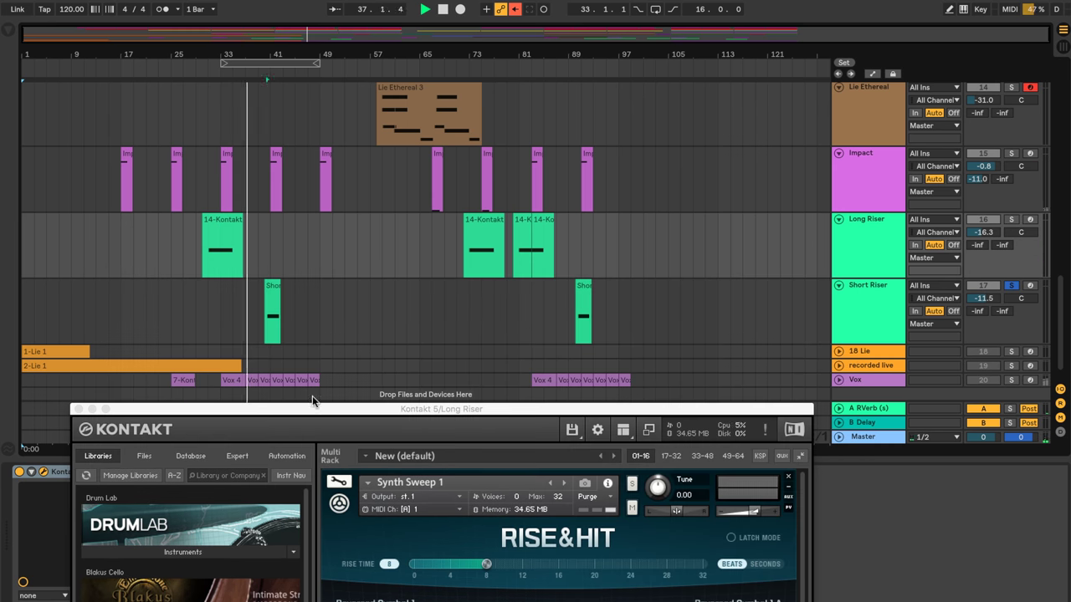
pyautogui.moveTo(274, 410); pyautogui.dragTo(518, 182)
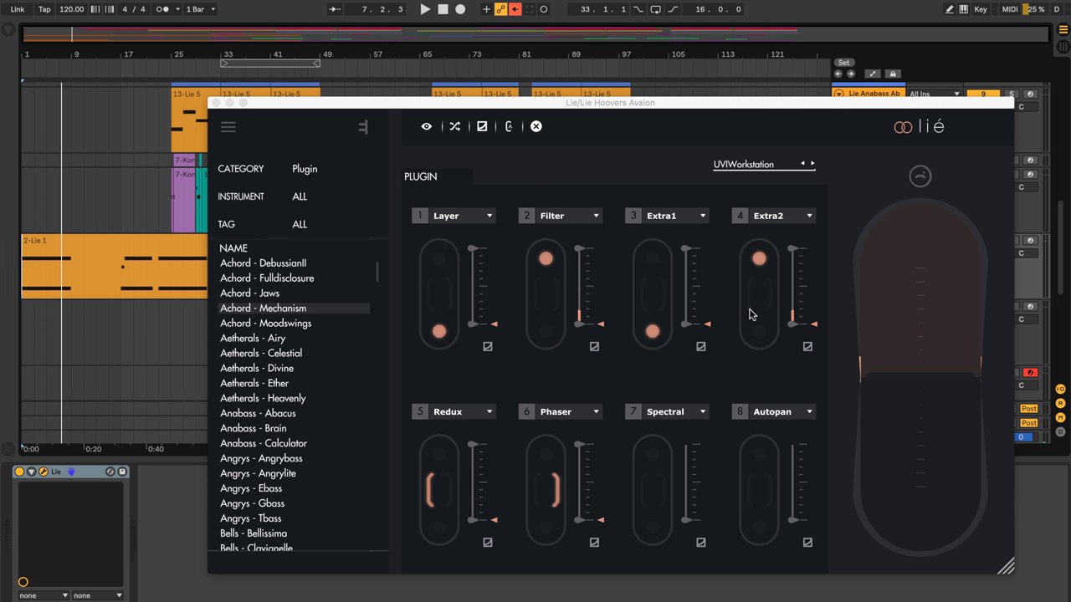
pyautogui.click(482, 127)
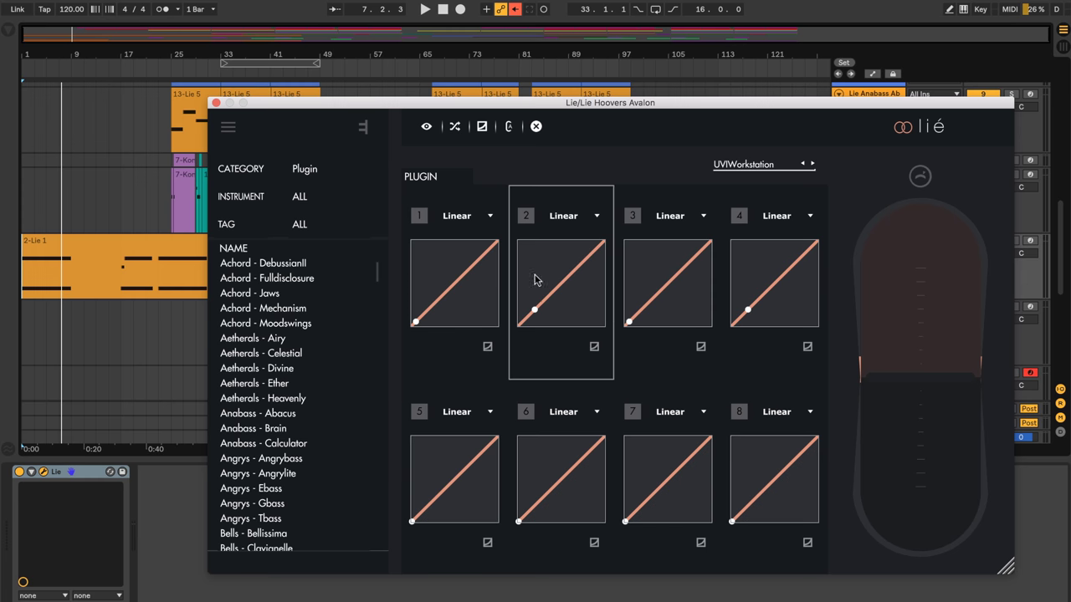
pyautogui.click(525, 216)
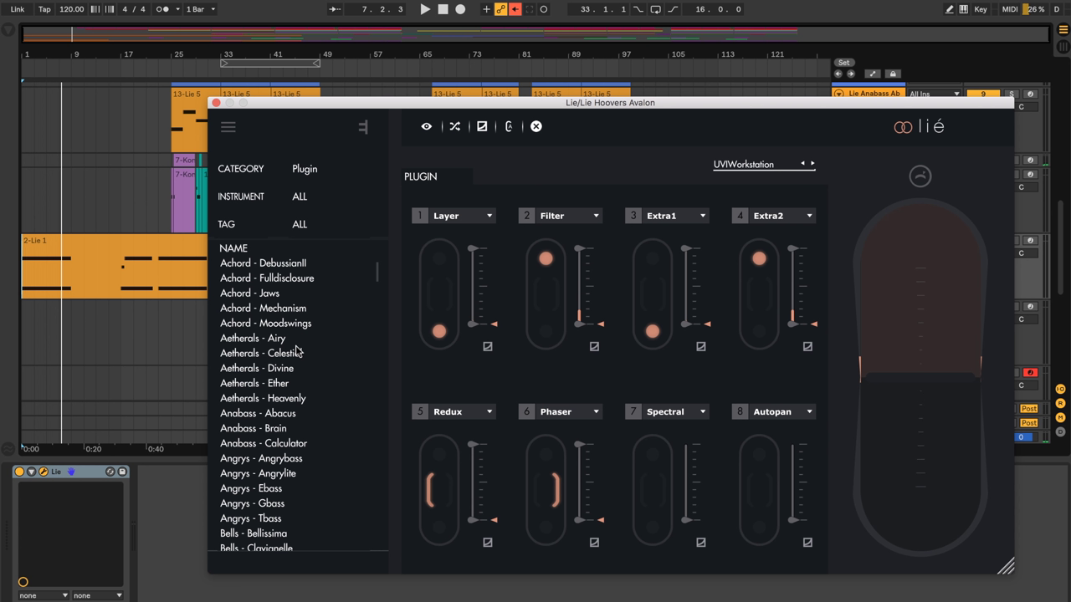
pyautogui.scroll(-20, 296, 352)
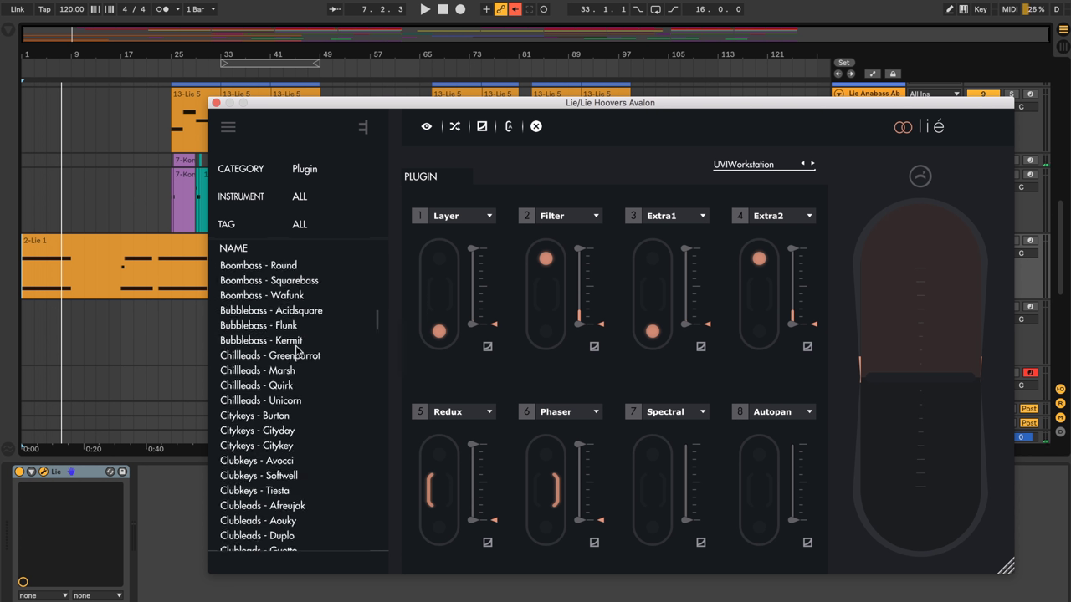
pyautogui.scroll(-20, 296, 351)
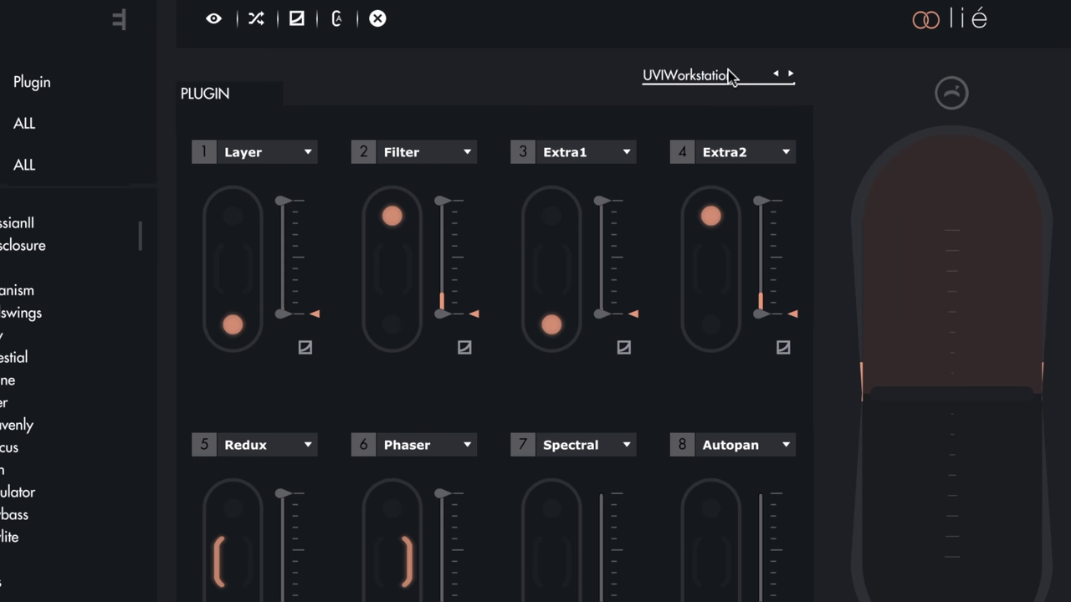
# - Replace Lié's hosted UVIWorkstation with Kontakt 5
pyautogui.click(730, 77)
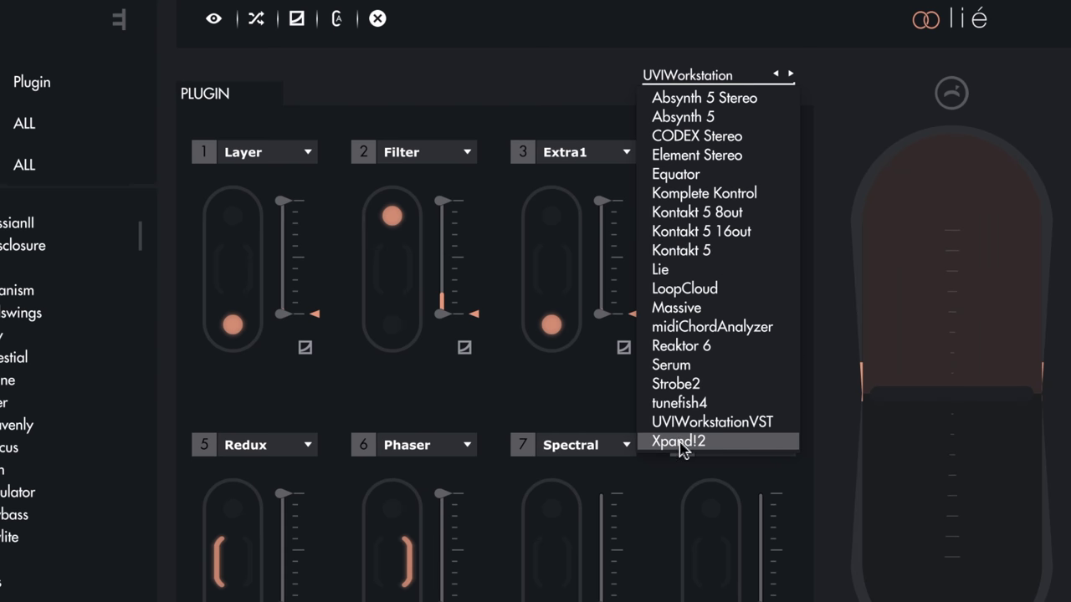
pyautogui.click(736, 251)
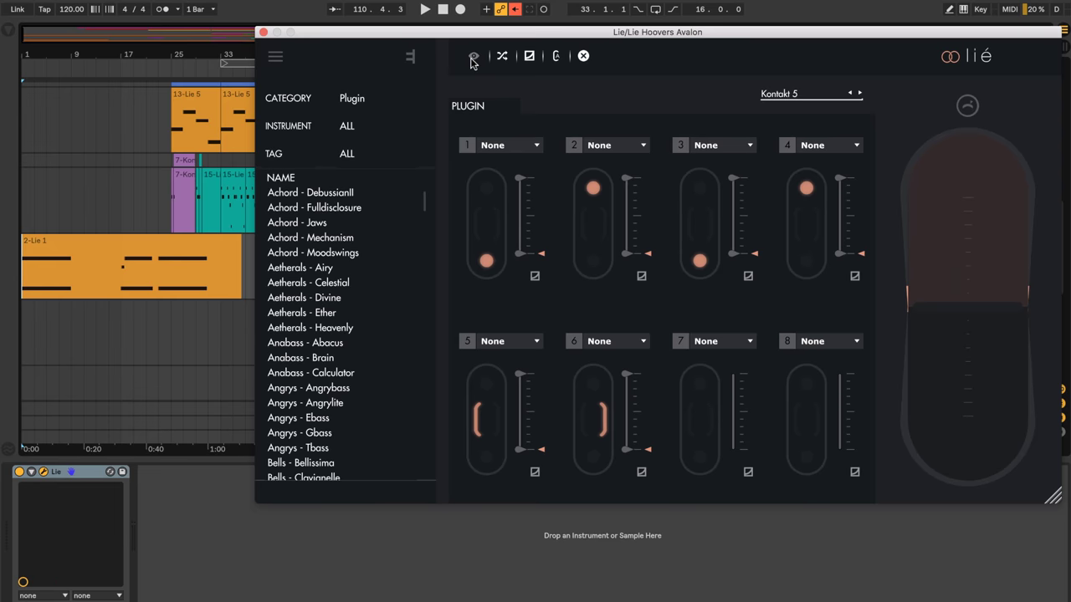
# - Open Lié's Kontakt 5 window and load the Signal Pulse Engine instrument from the library
pyautogui.click(472, 58)
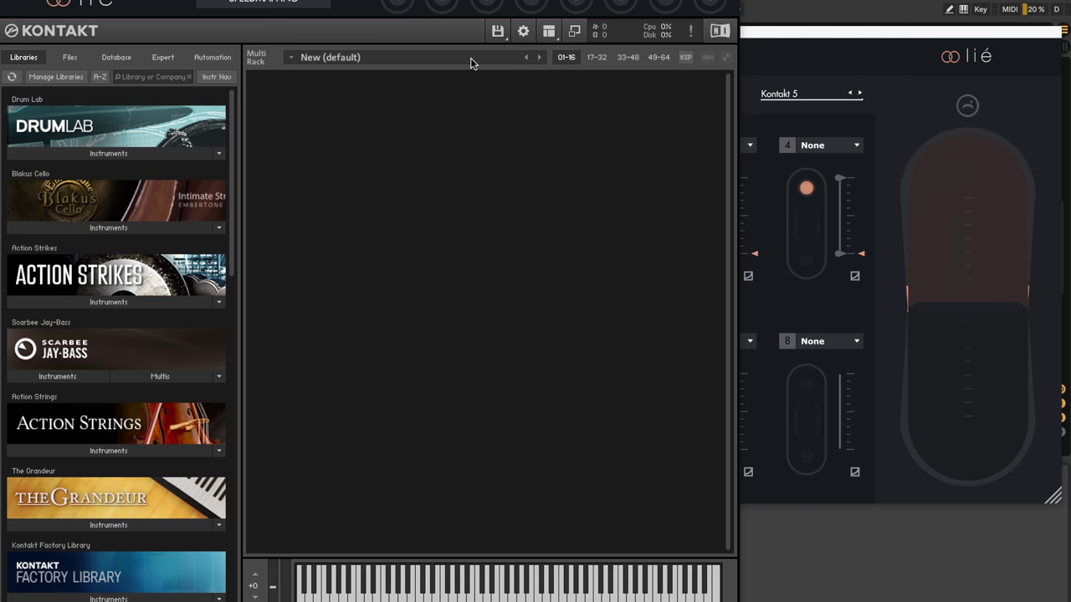
pyautogui.scroll(-10, 111, 340)
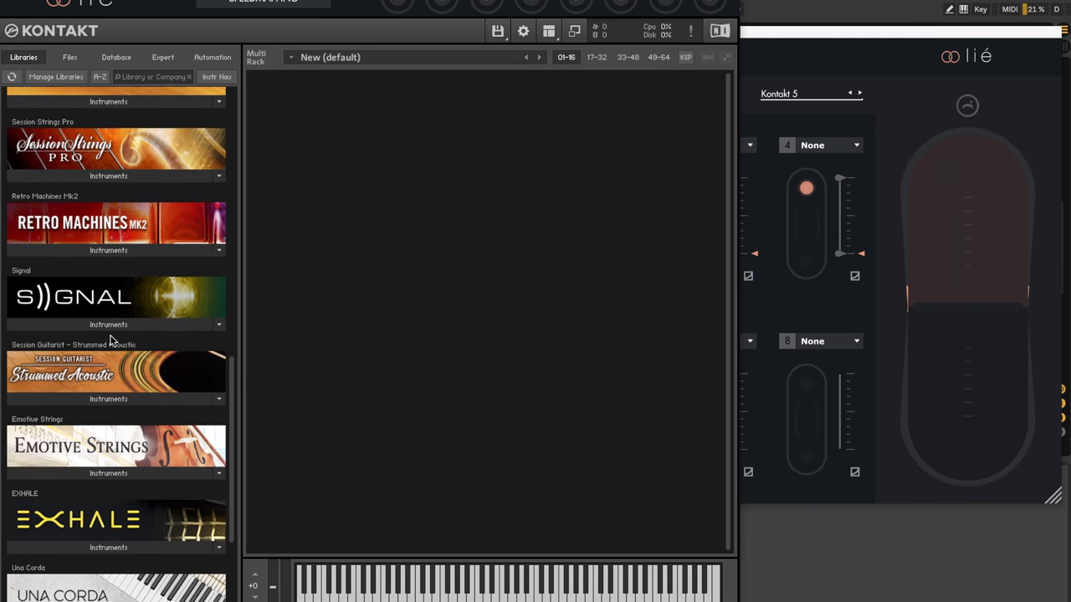
pyautogui.click(144, 243)
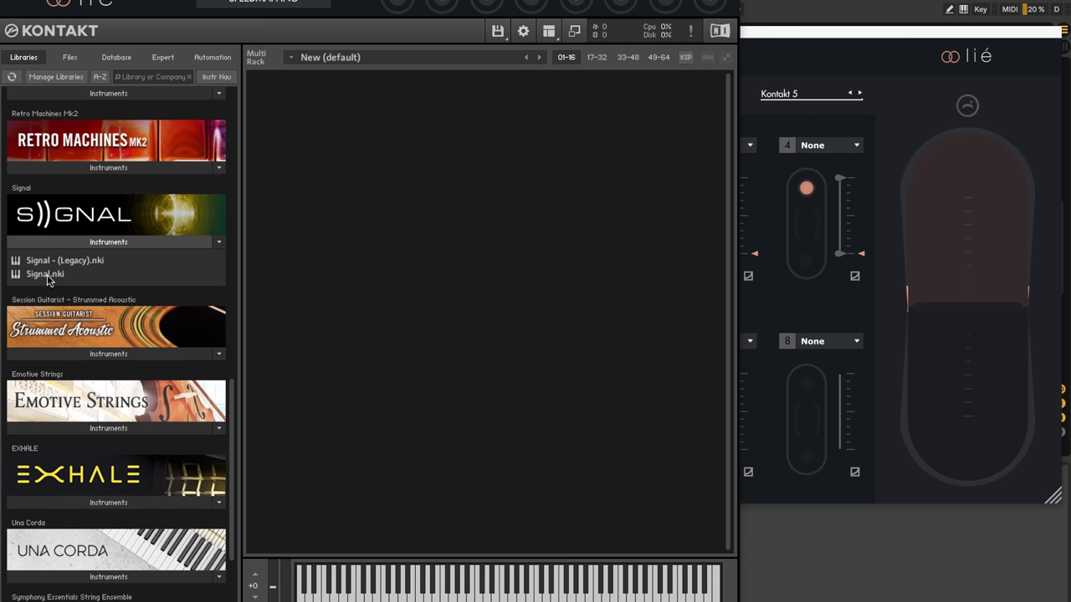
pyautogui.doubleClick(48, 276)
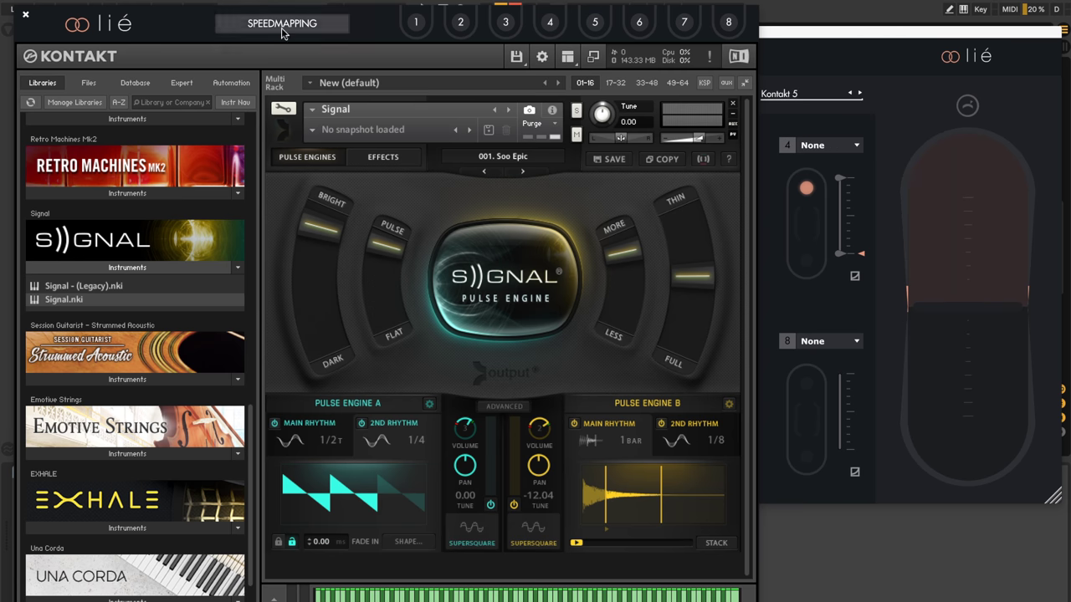
# - Sweep Lié's macro 1 so Signal's Bright/Dark control moves toward Dark, then return to Kontakt
pyautogui.click(416, 22)
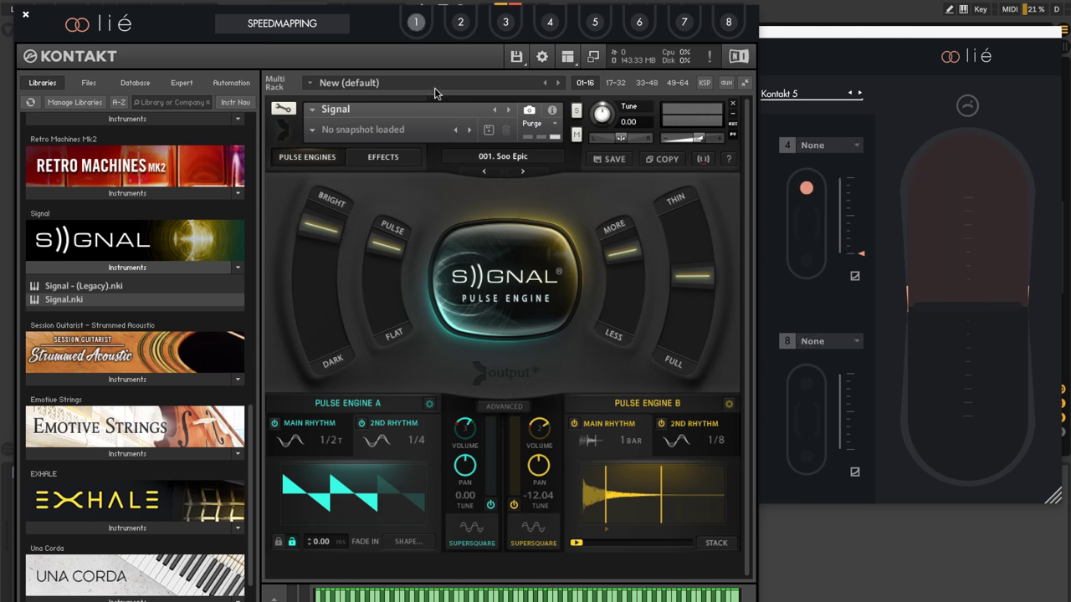
pyautogui.moveTo(332, 233); pyautogui.dragTo(305, 310)
pyautogui.click(826, 36)
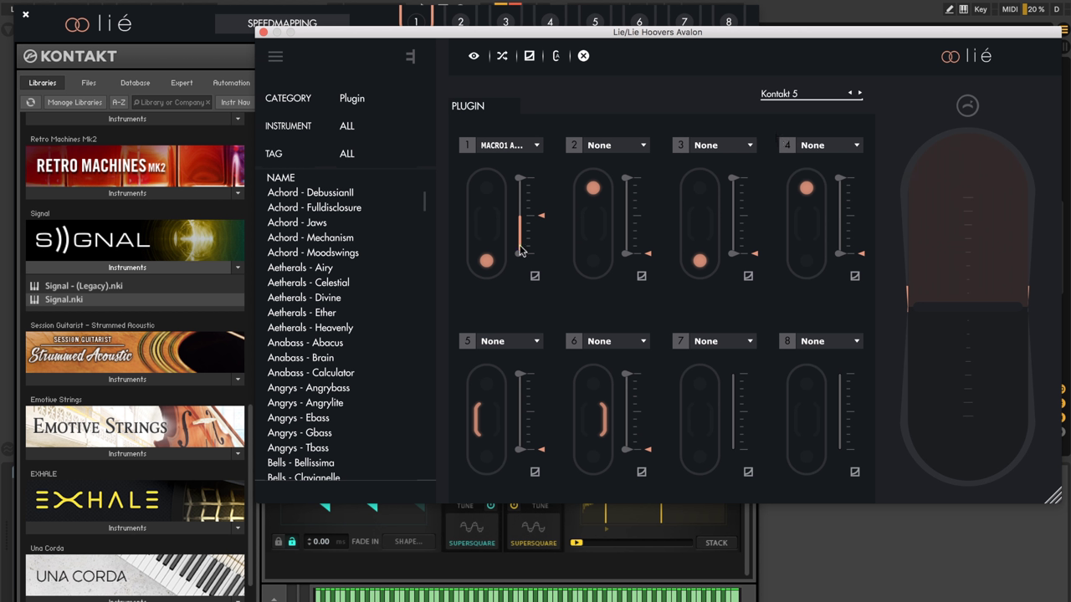
pyautogui.moveTo(478, 34); pyautogui.dragTo(686, 67)
pyautogui.moveTo(751, 253); pyautogui.dragTo(759, 217)
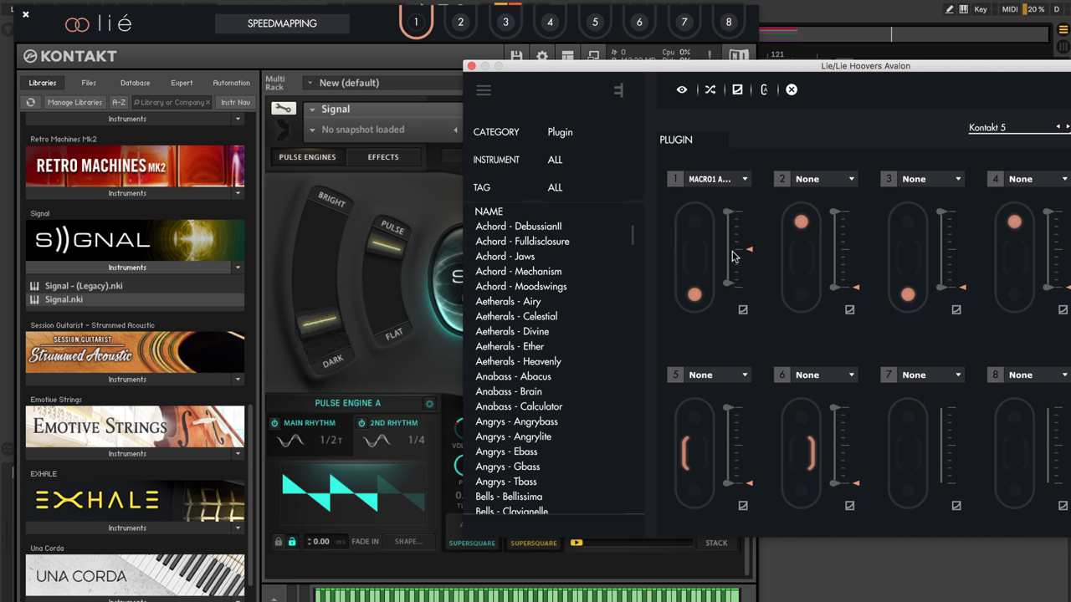
pyautogui.click(726, 289)
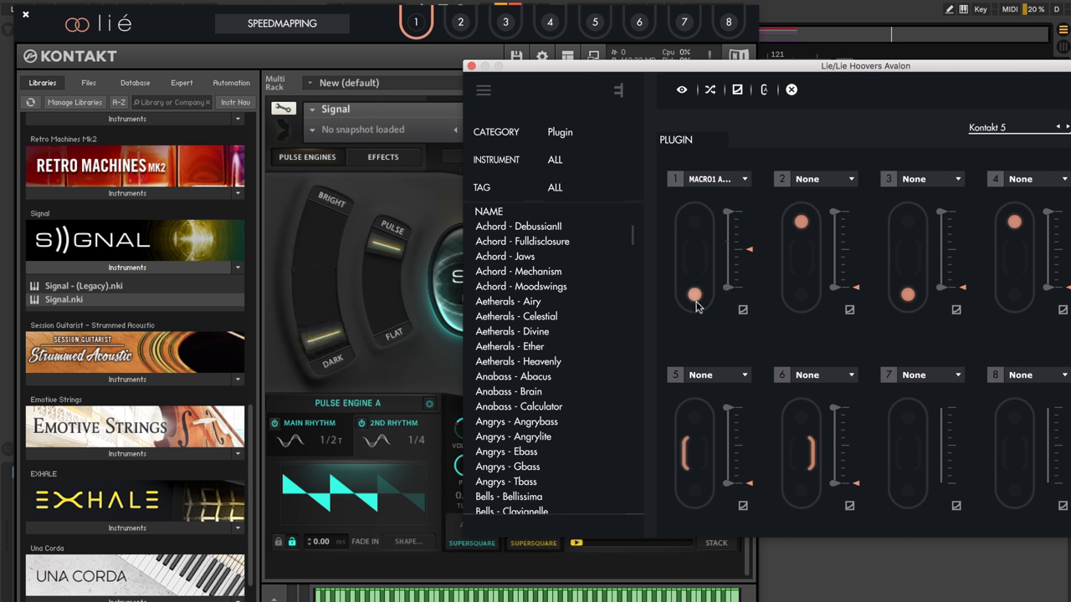
pyautogui.click(365, 19)
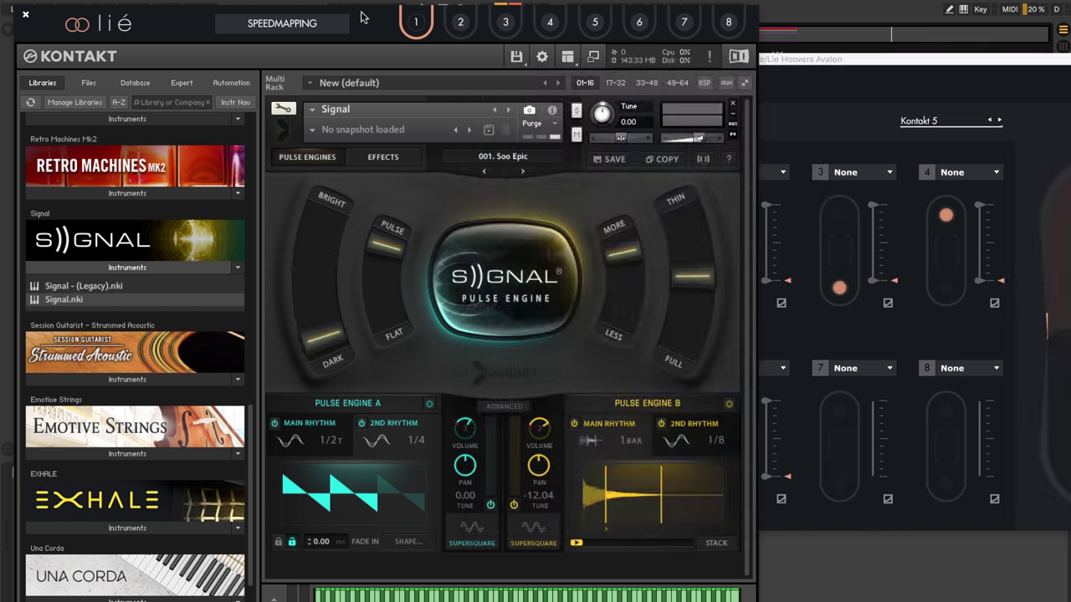
# - Speed-map Bright/Dark, Pulse/Flat, More/Less, Thin/Full, both engine volumes and both pans to Lié's macros 1–8
pyautogui.click(306, 25)
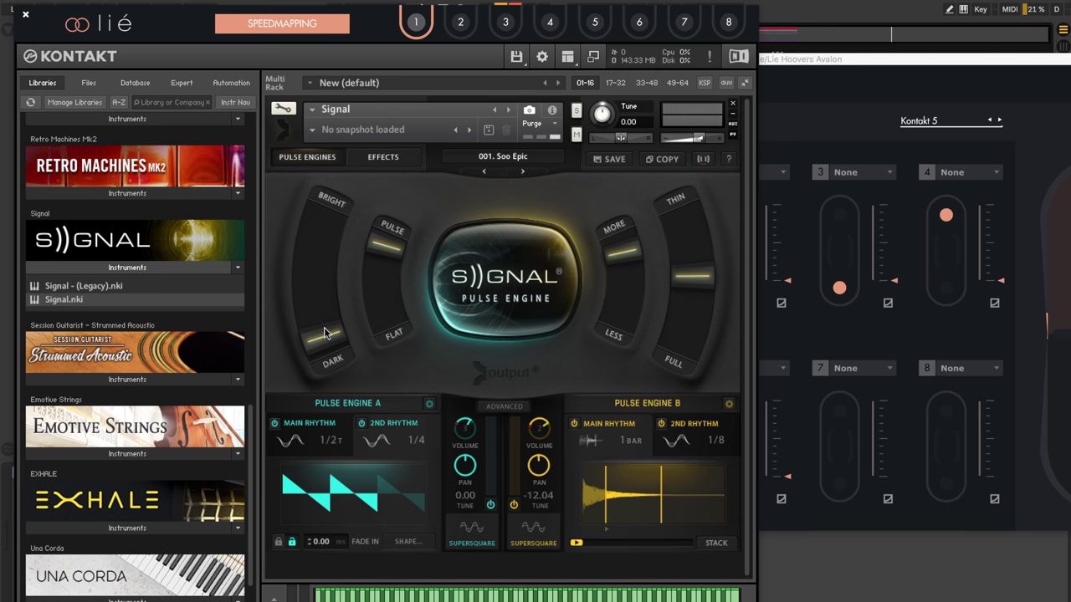
pyautogui.moveTo(322, 346); pyautogui.dragTo(337, 286)
pyautogui.moveTo(398, 253); pyautogui.dragTo(395, 284)
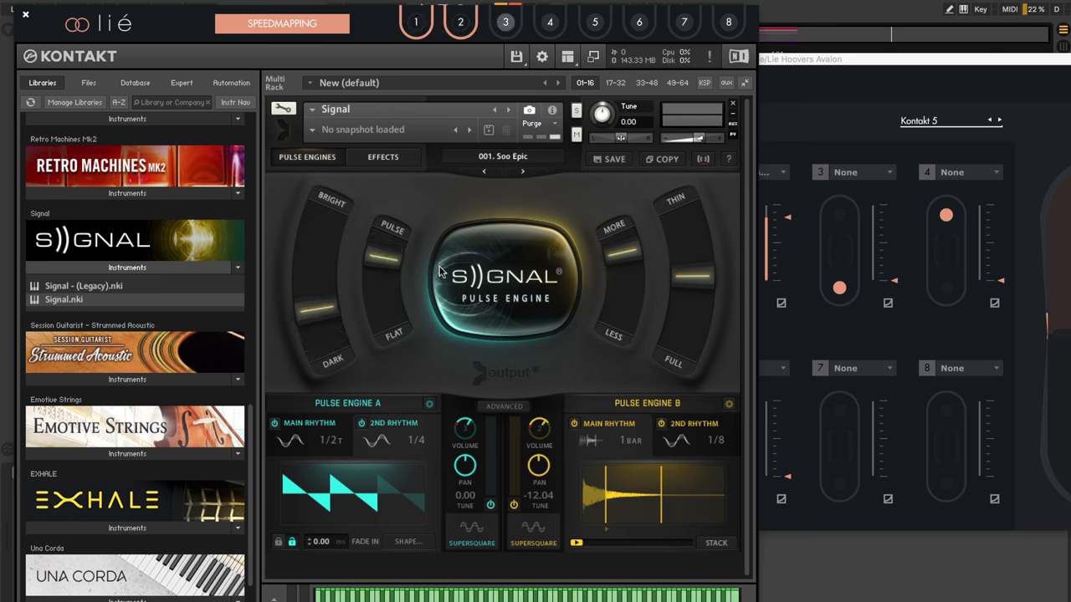
pyautogui.moveTo(628, 252); pyautogui.dragTo(686, 236)
pyautogui.moveTo(463, 428); pyautogui.dragTo(465, 435)
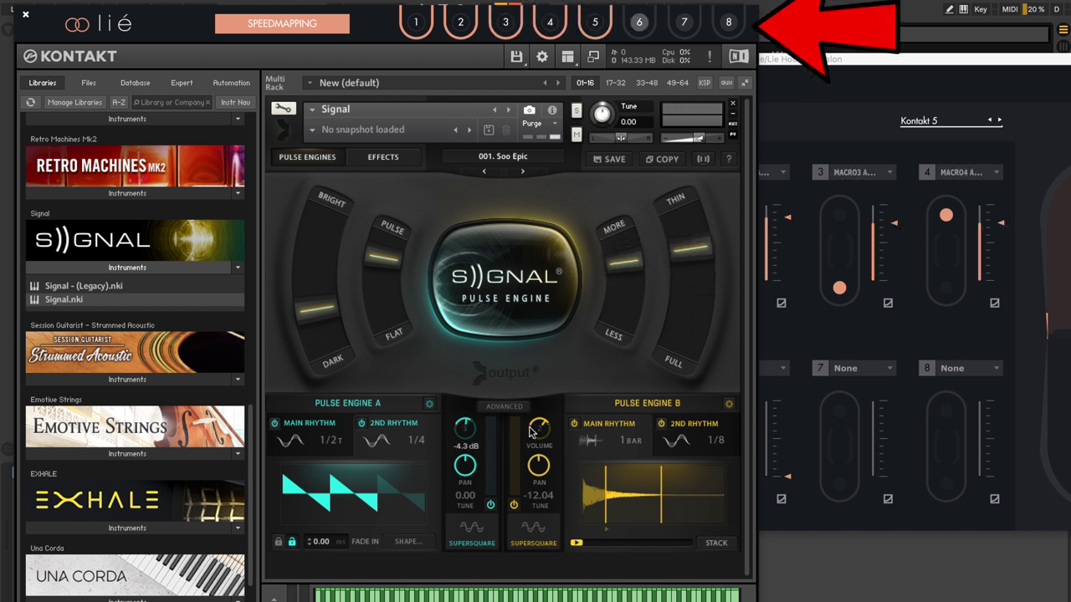
pyautogui.moveTo(537, 430); pyautogui.dragTo(540, 473)
pyautogui.moveTo(465, 465); pyautogui.dragTo(468, 470)
pyautogui.click(843, 72)
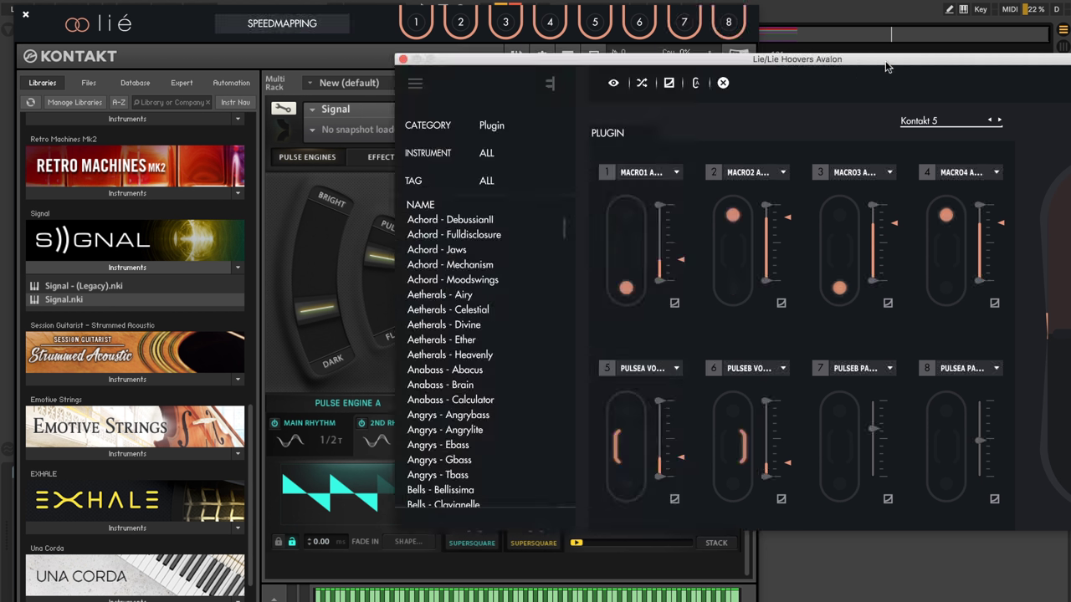
pyautogui.moveTo(889, 67); pyautogui.dragTo(721, 67)
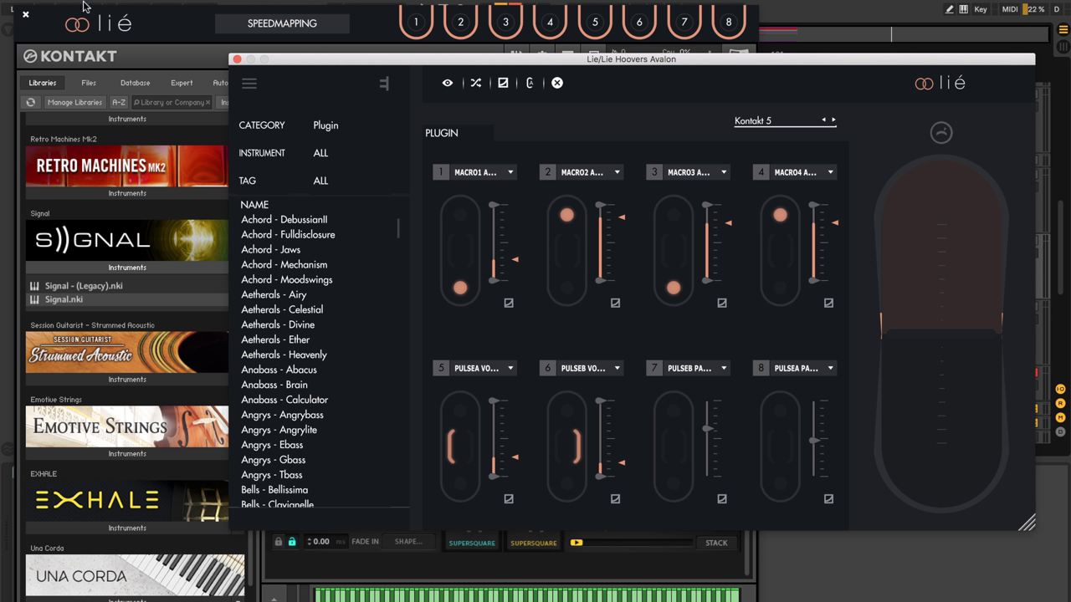
# - Close the Kontakt window and load Serum as Lié's hosted plugin
pyautogui.click(25, 14)
pyautogui.click(803, 121)
pyautogui.click(753, 339)
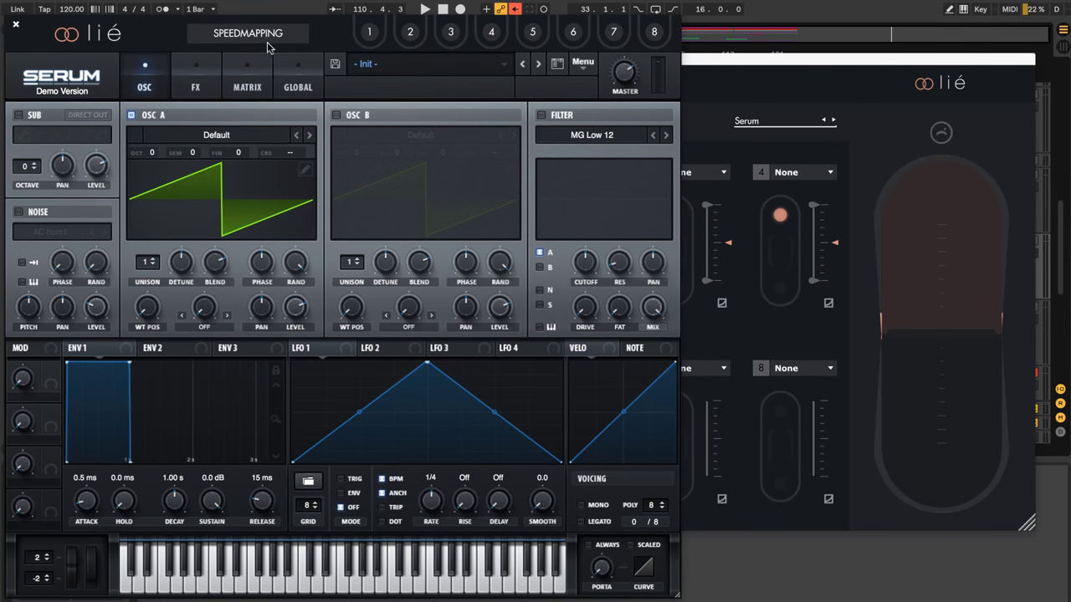
# - Speed-map Serum's Cutoff, Res, Drive, Fat, OSC B detune, Env1 release/sustain and Noise Pan to macros 1–8
pyautogui.click(280, 35)
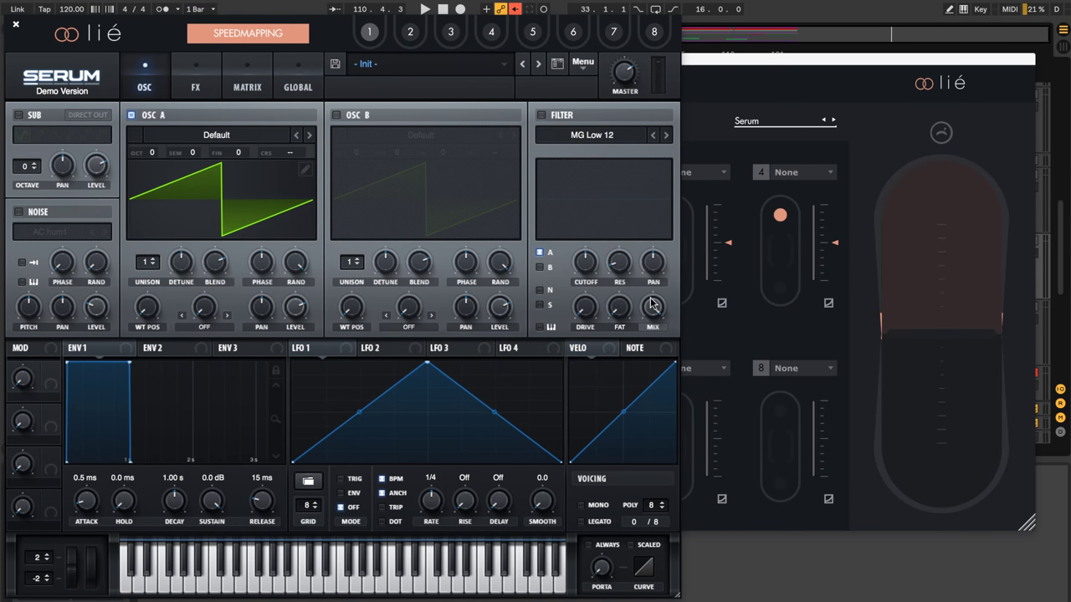
pyautogui.click(585, 262)
pyautogui.click(619, 261)
pyautogui.click(585, 307)
pyautogui.click(619, 307)
pyautogui.click(385, 262)
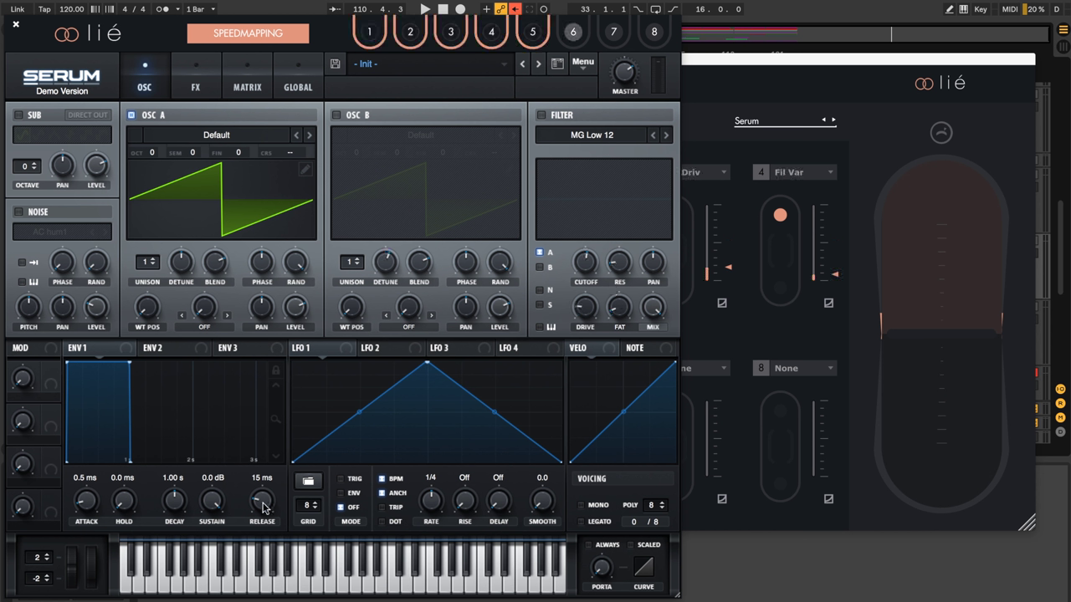
pyautogui.moveTo(261, 500); pyautogui.dragTo(219, 535)
pyautogui.click(62, 307)
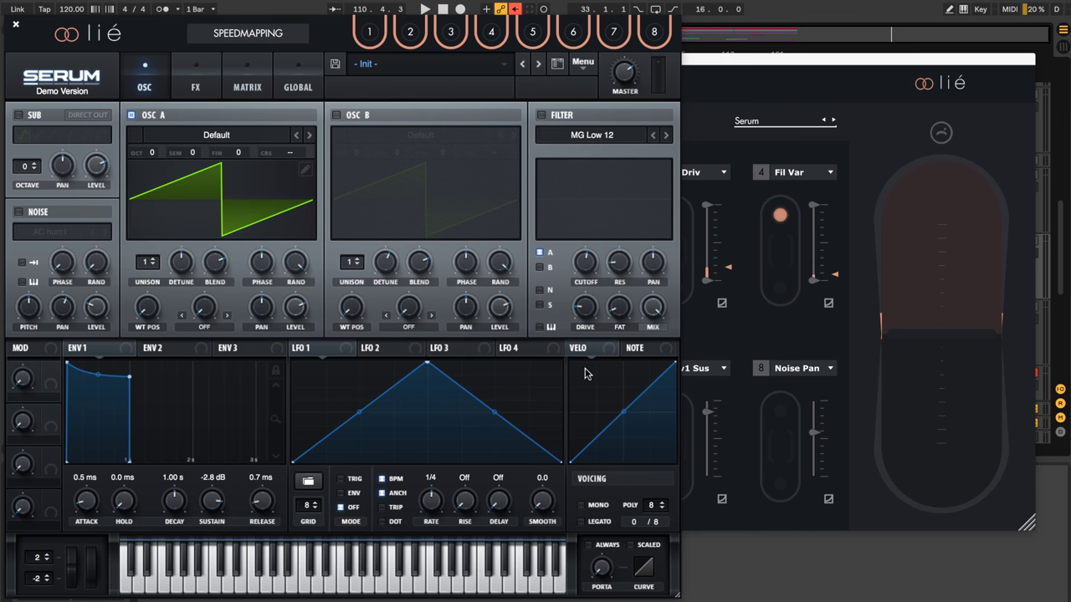
pyautogui.click(757, 120)
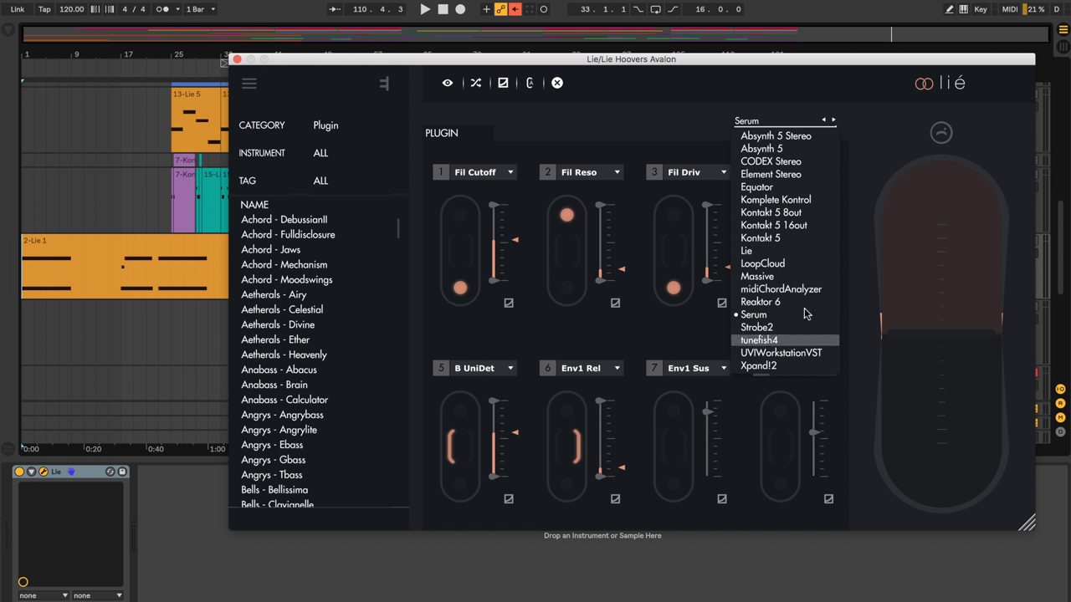
# - Switch Lié's hosted plugin to Equator and view its editor, with macro 1 on Filter 1 Cutoff
pyautogui.click(805, 186)
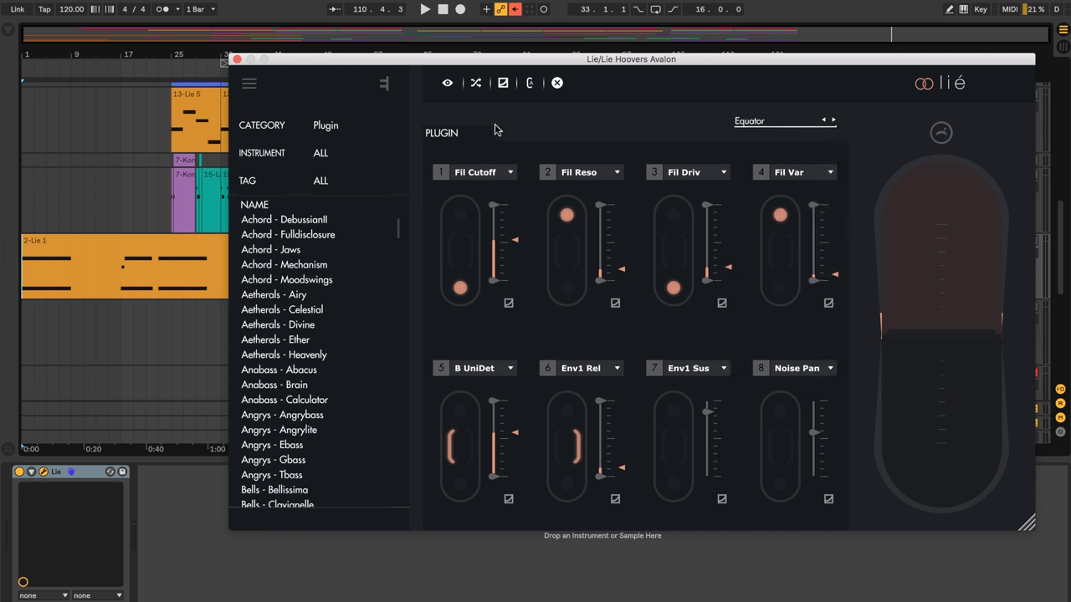
pyautogui.click(449, 85)
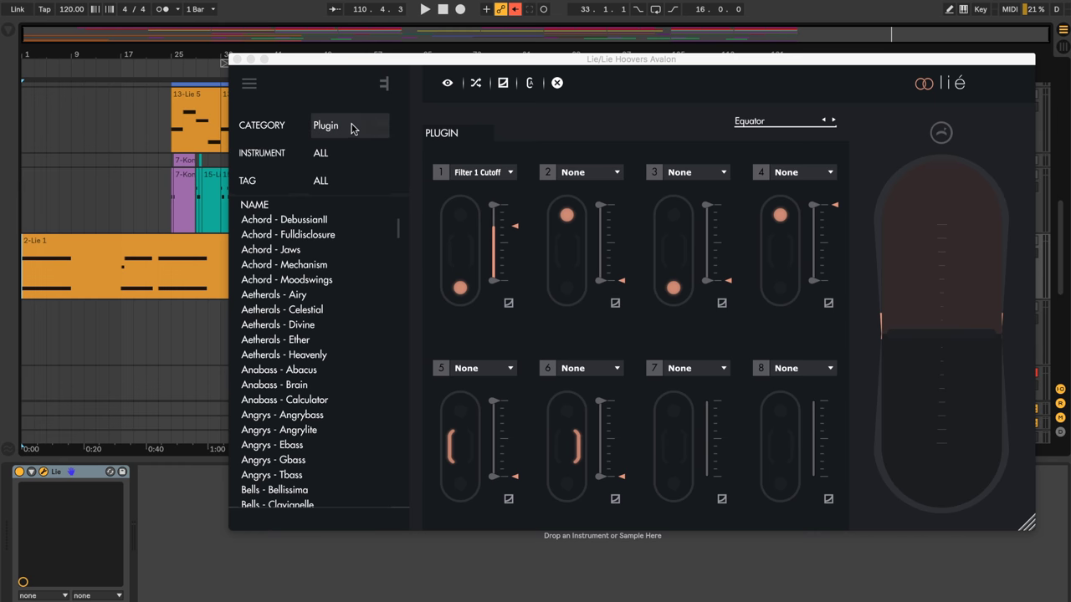
# - Filter Lié's preset browser to the Massive instrument and browse the preset name list
pyautogui.click(352, 127)
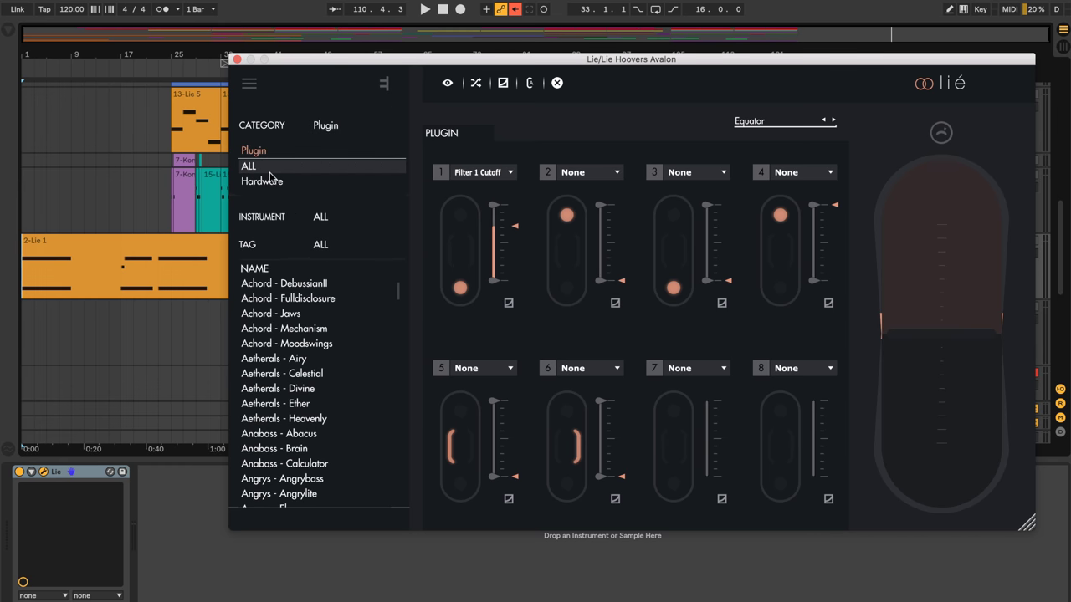
pyautogui.click(320, 217)
pyautogui.click(329, 194)
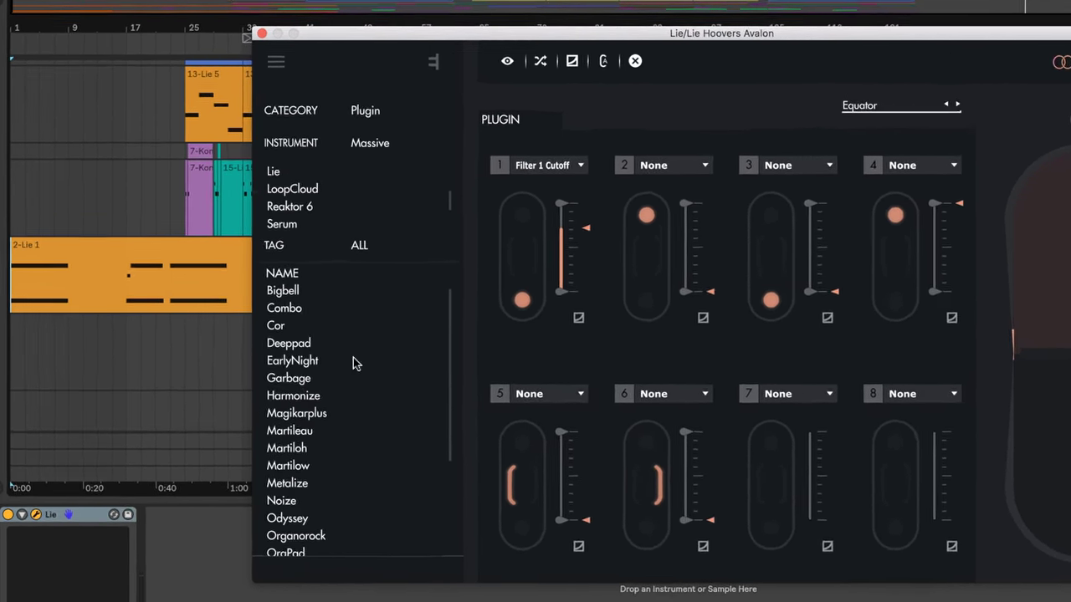
pyautogui.scroll(-5, 355, 359)
pyautogui.scroll(5, 355, 360)
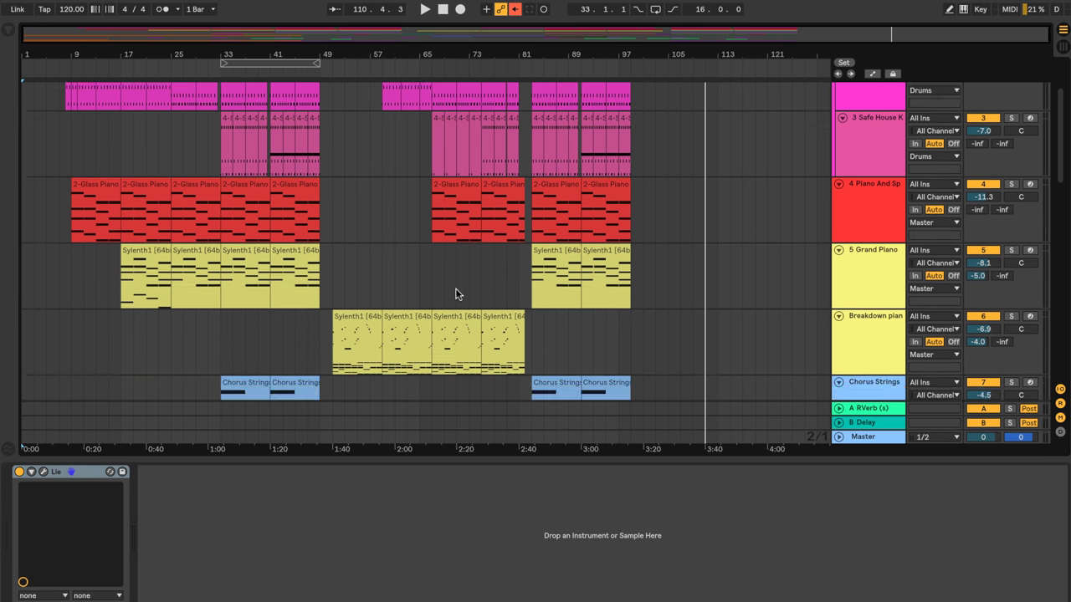
# - Select the A RVerb return and inspect its Renaissance Reverb editor, then close it
pyautogui.scroll(-6, 455, 287)
pyautogui.click(863, 410)
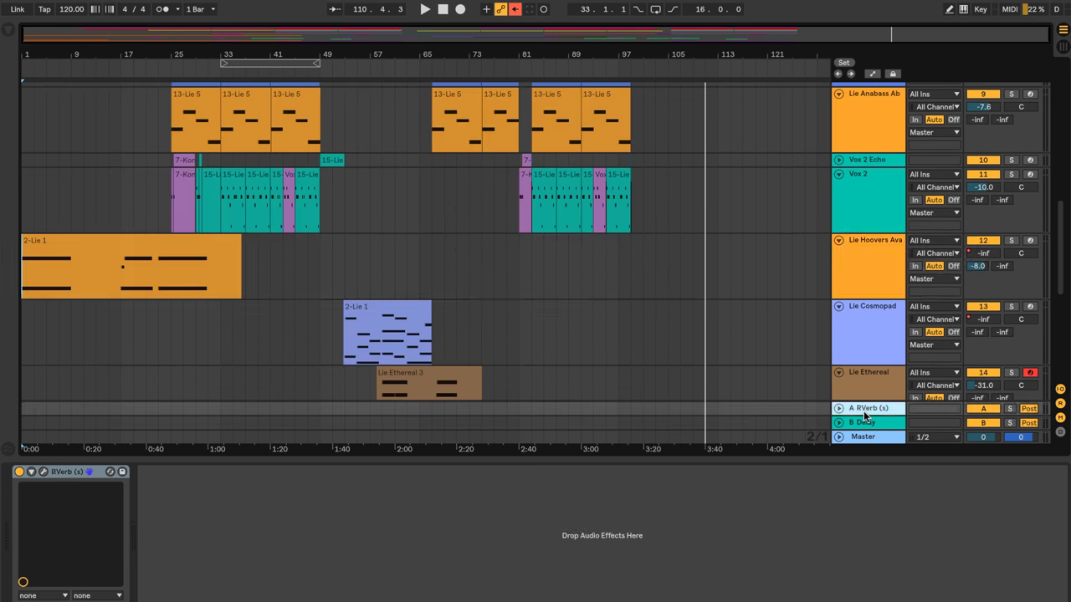
pyautogui.click(45, 478)
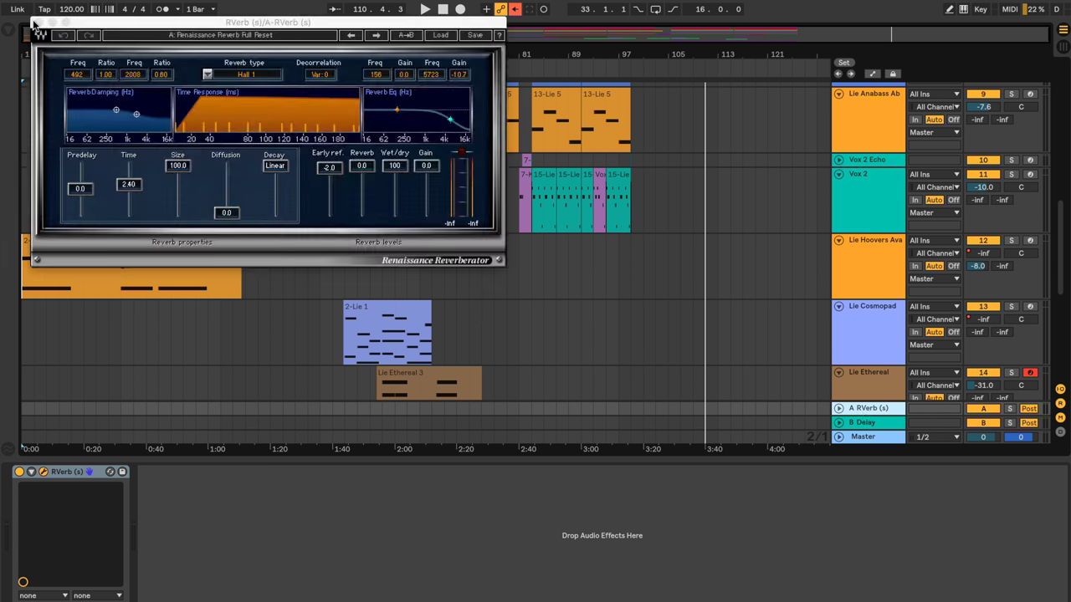
pyautogui.click(36, 25)
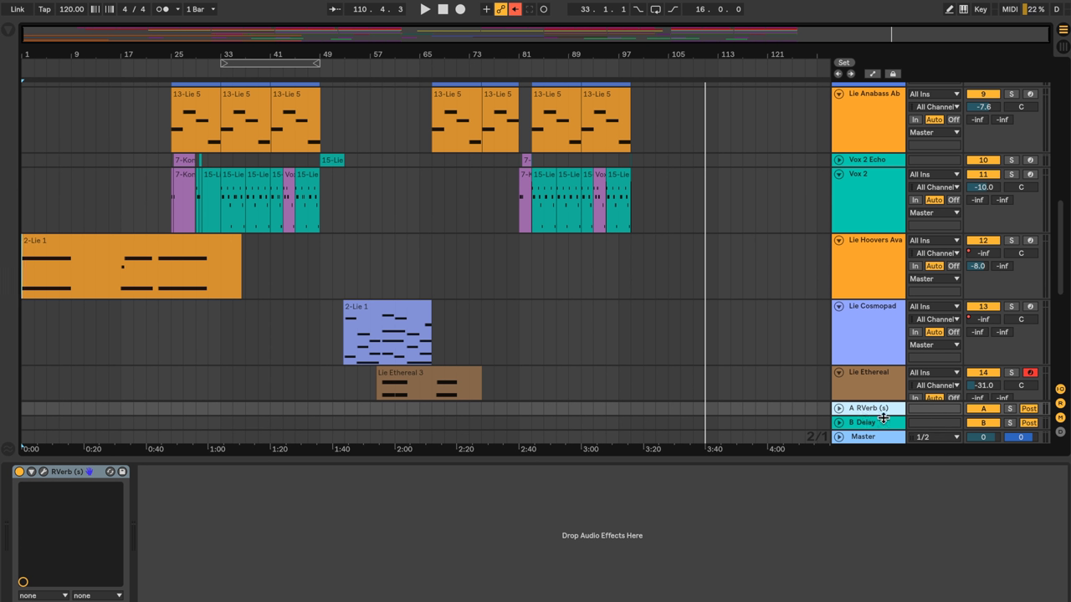
# - Select the Master track and open the GW MixCentric editor placed after RVerb
pyautogui.click(885, 421)
pyautogui.scroll(-5, 874, 344)
pyautogui.scroll(2, 873, 343)
pyautogui.click(861, 436)
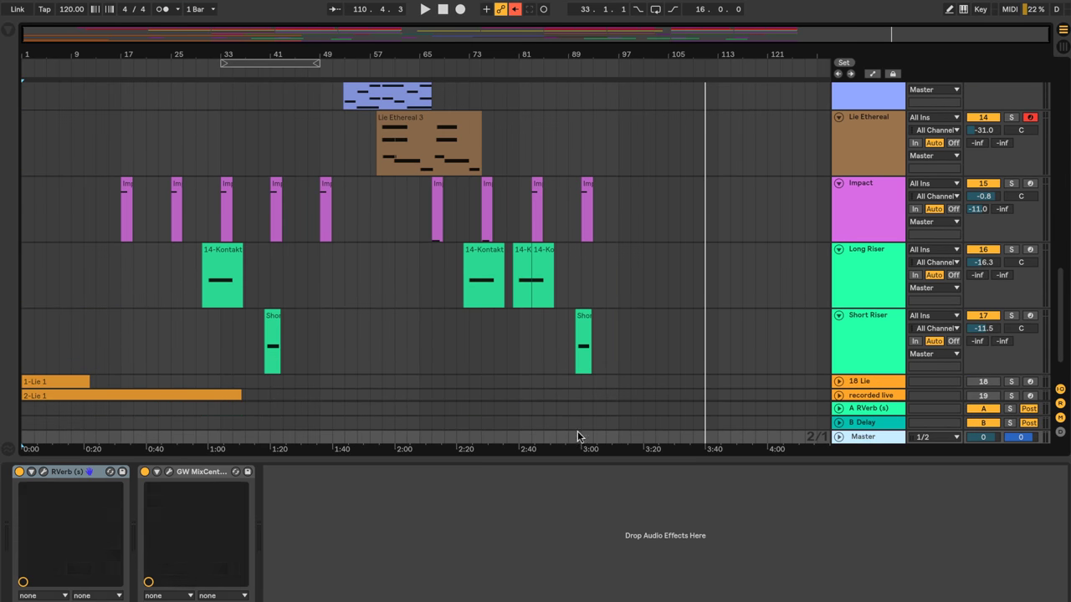
pyautogui.click(54, 479)
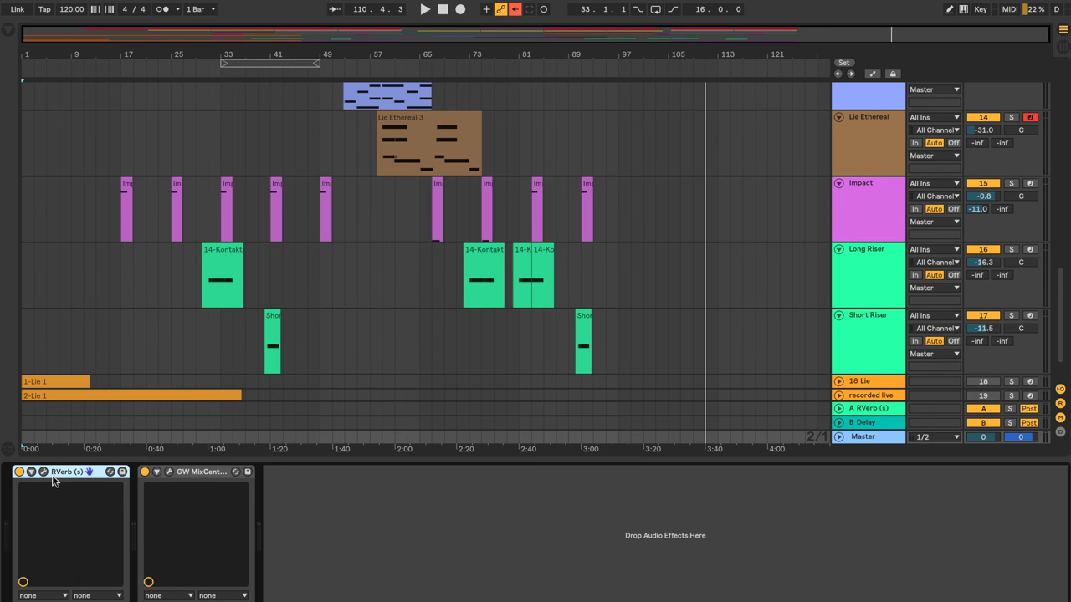
pyautogui.click(204, 476)
pyautogui.click(169, 473)
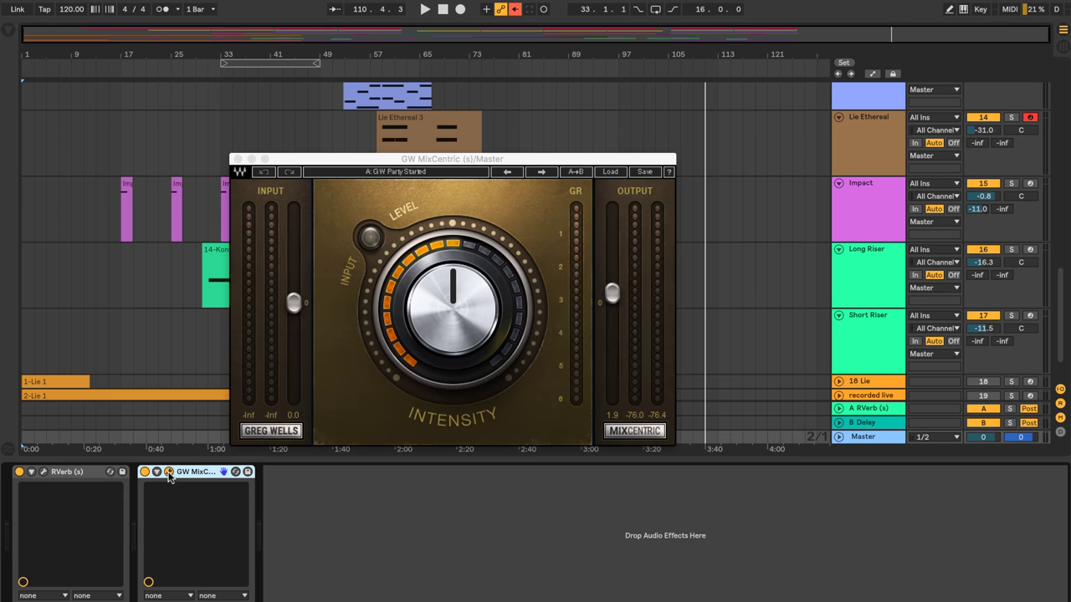